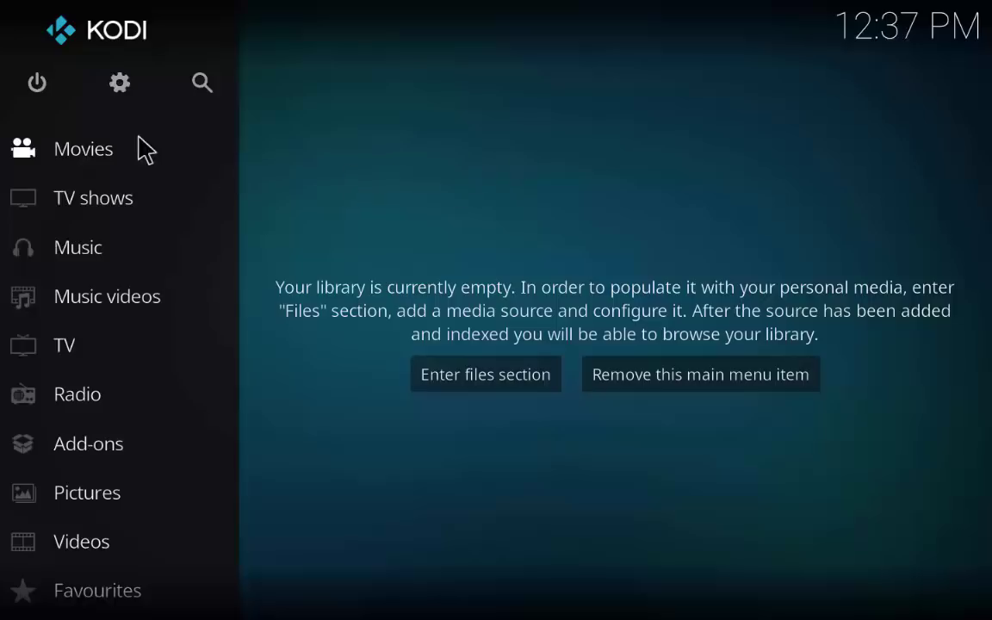
Step: Allow remote control from applications on other systems in the service control settings
click(120, 86)
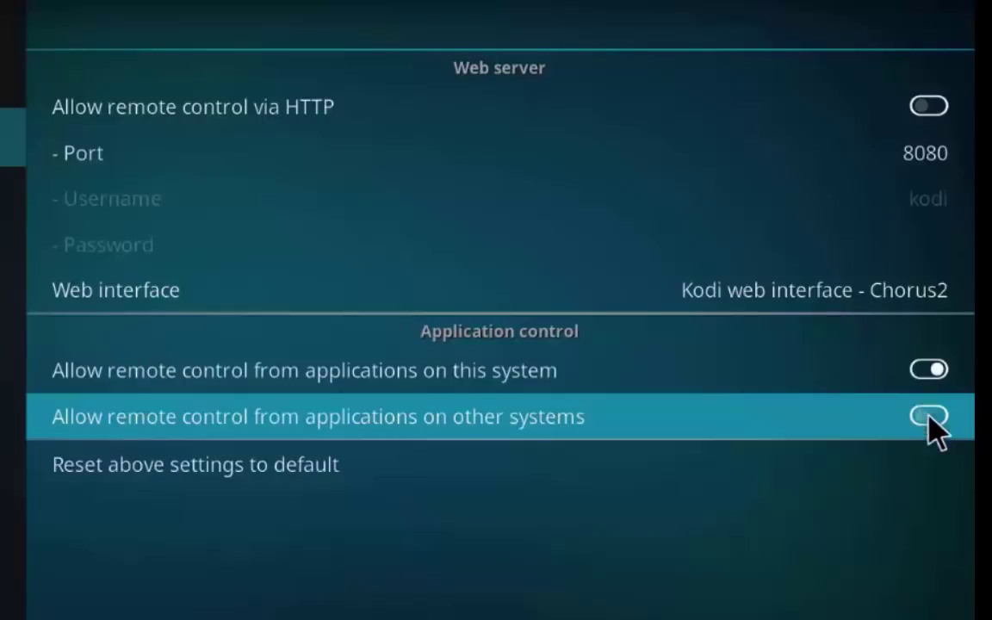
click(929, 415)
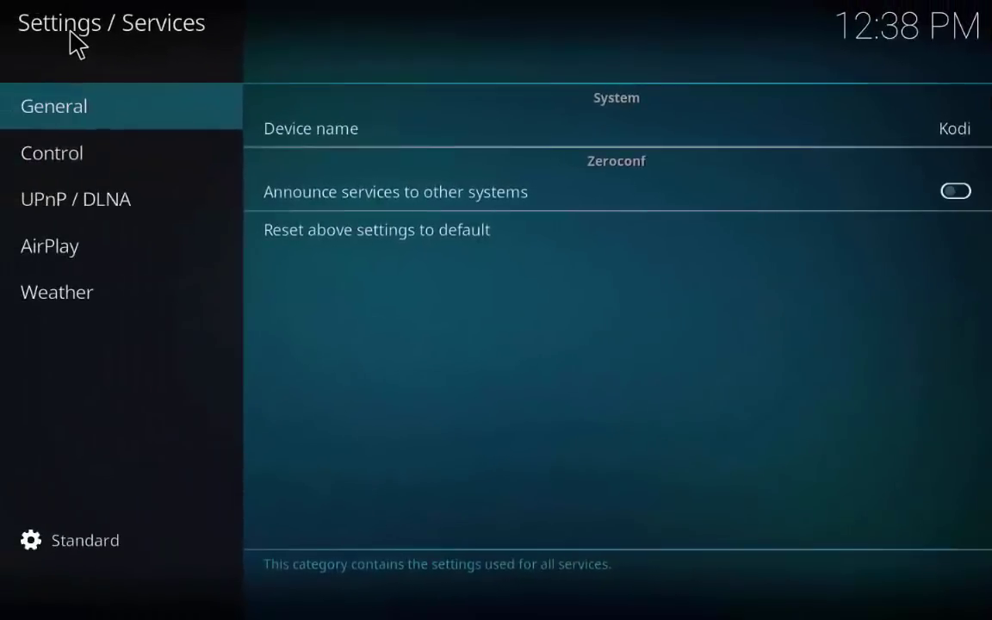
right_click(69, 42)
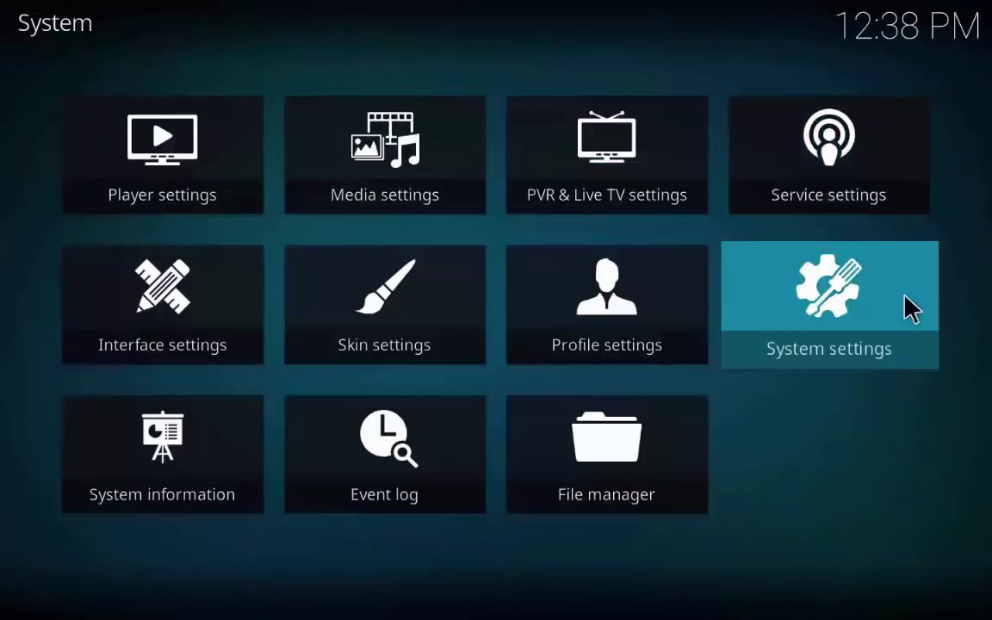
Step: Check the Unknown sources option in the add-ons section of the system settings and leave the settings
click(908, 306)
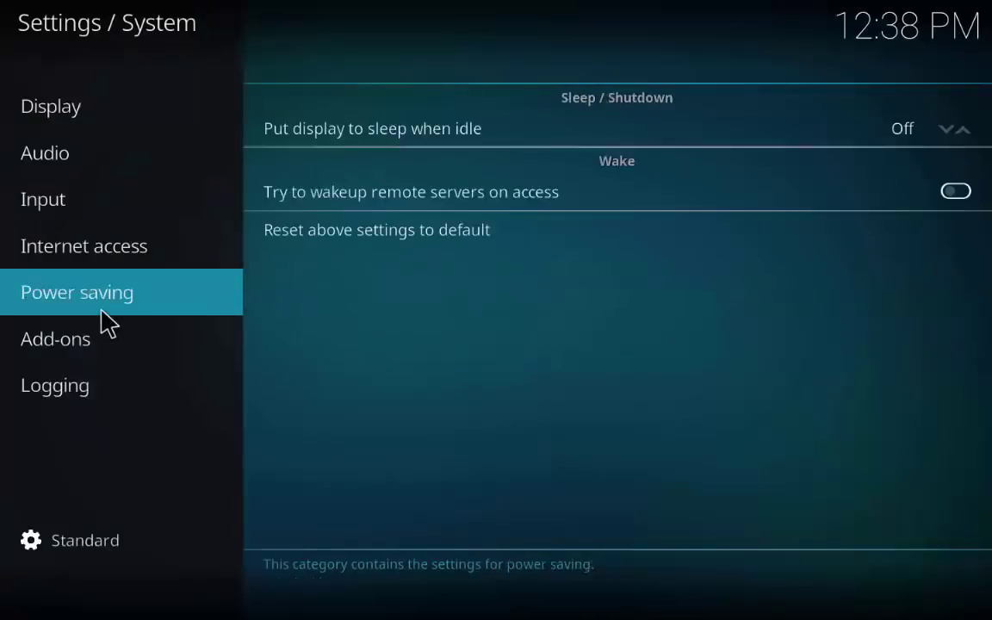
mouse_move(118, 336)
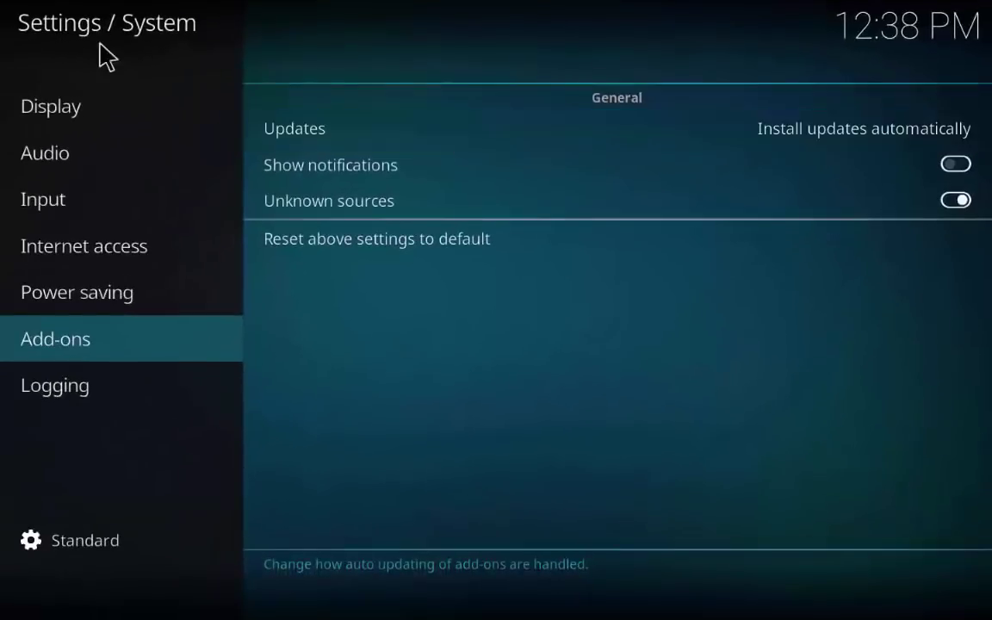
click(31, 38)
click(34, 38)
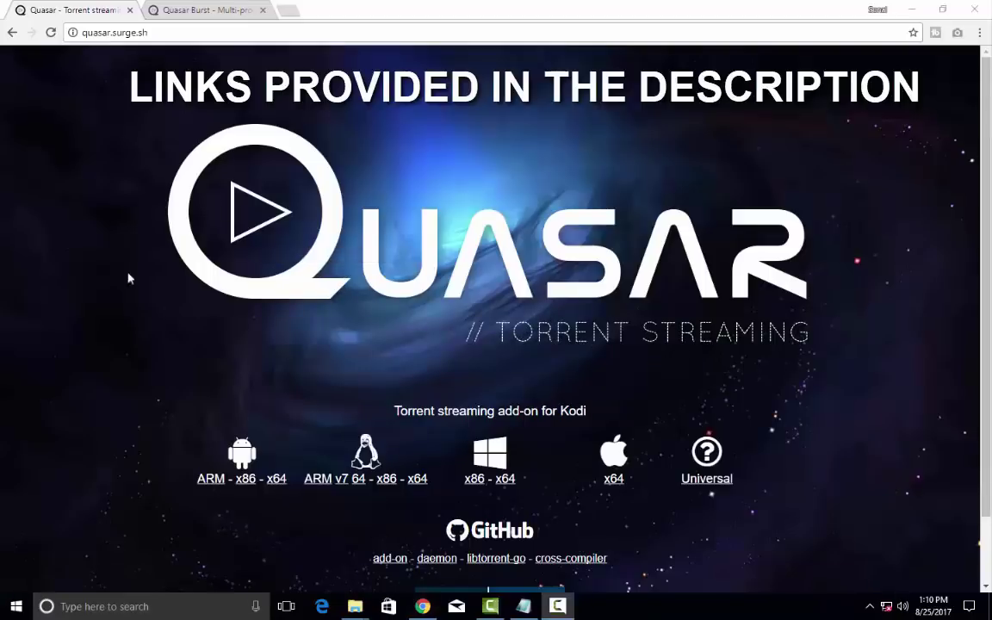
Step: Switch to the web browser and view the Quasar Burst page
click(210, 10)
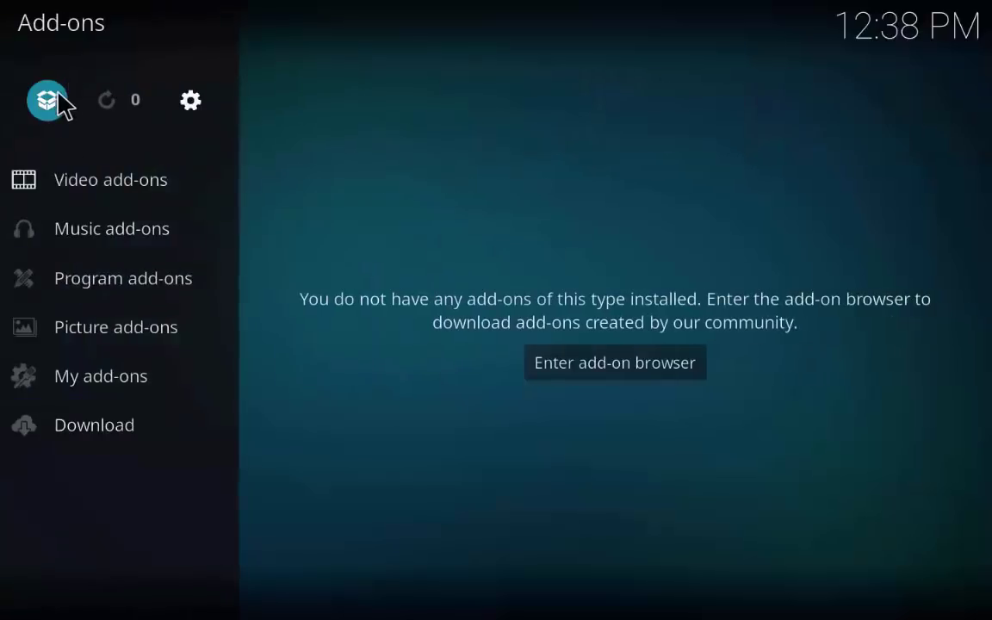
Step: Install the Quasar video add-on from plugin.video.quasar-0.9.78.windows_x86.zip on drive C: and return to the add-ons overview
click(56, 94)
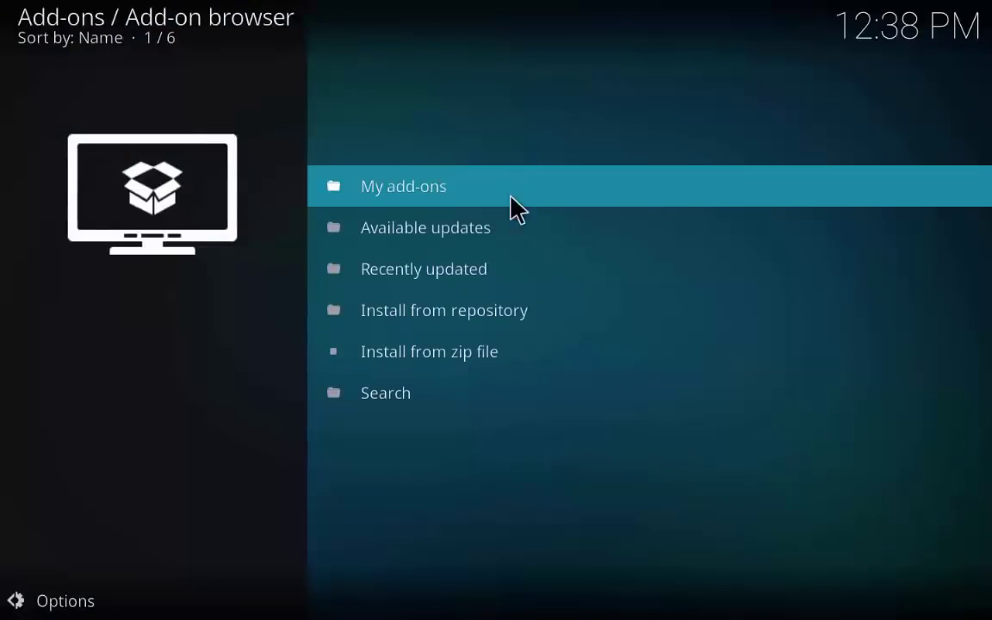
click(523, 366)
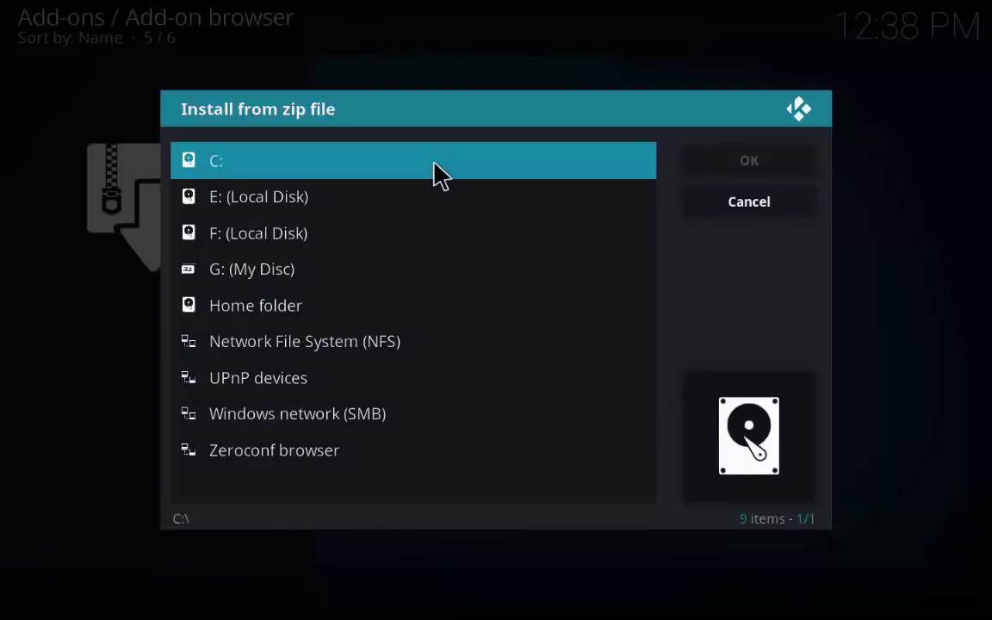
click(438, 176)
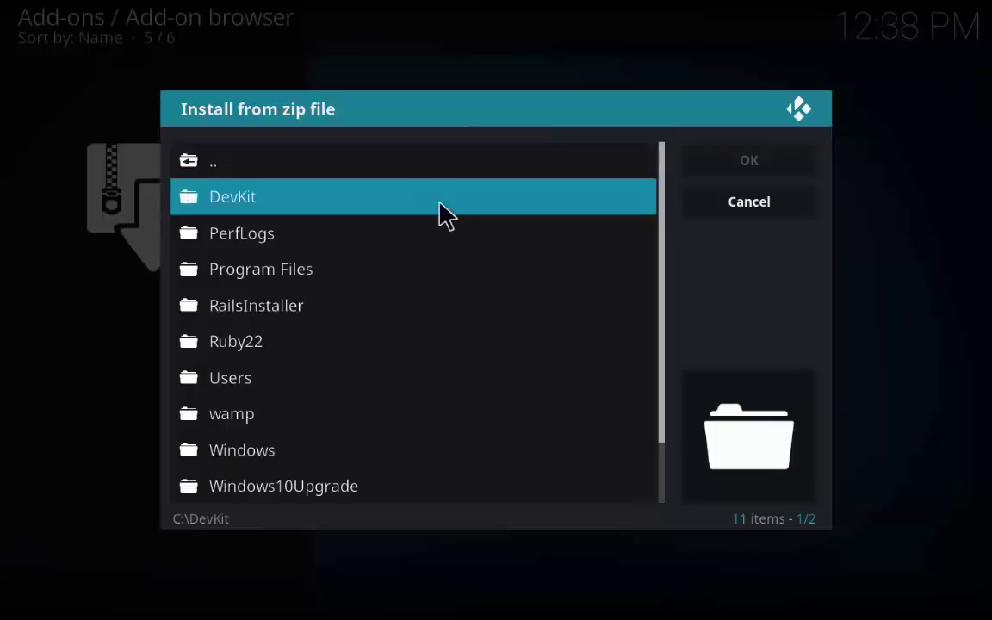
scroll(450, 354, down, 2)
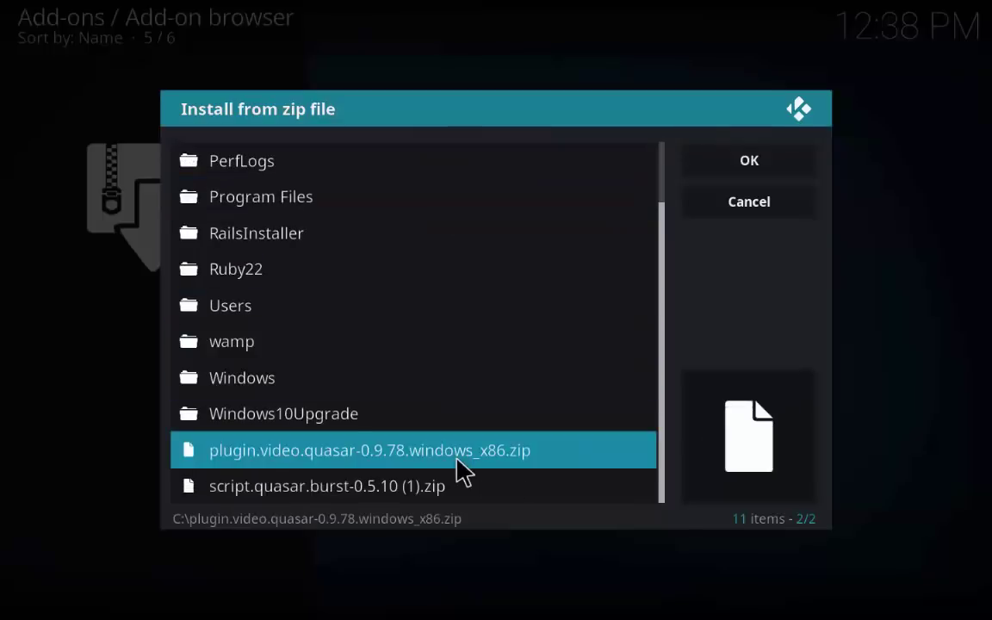
click(459, 455)
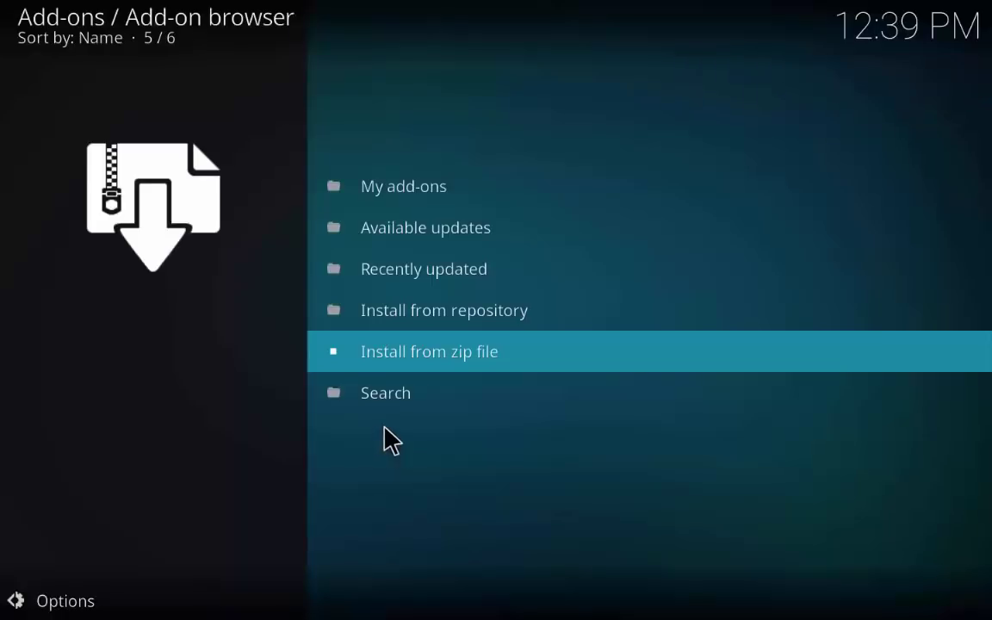
key(BackSpace)
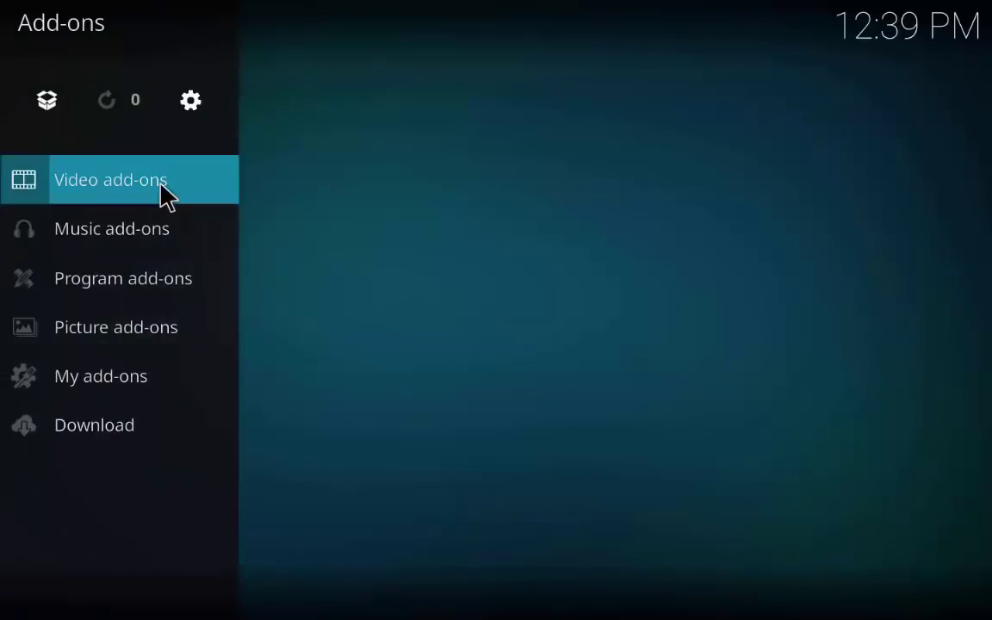
Step: Open the settings of the Quasar video add-on and set its download path to E:\
mouse_move(177, 193)
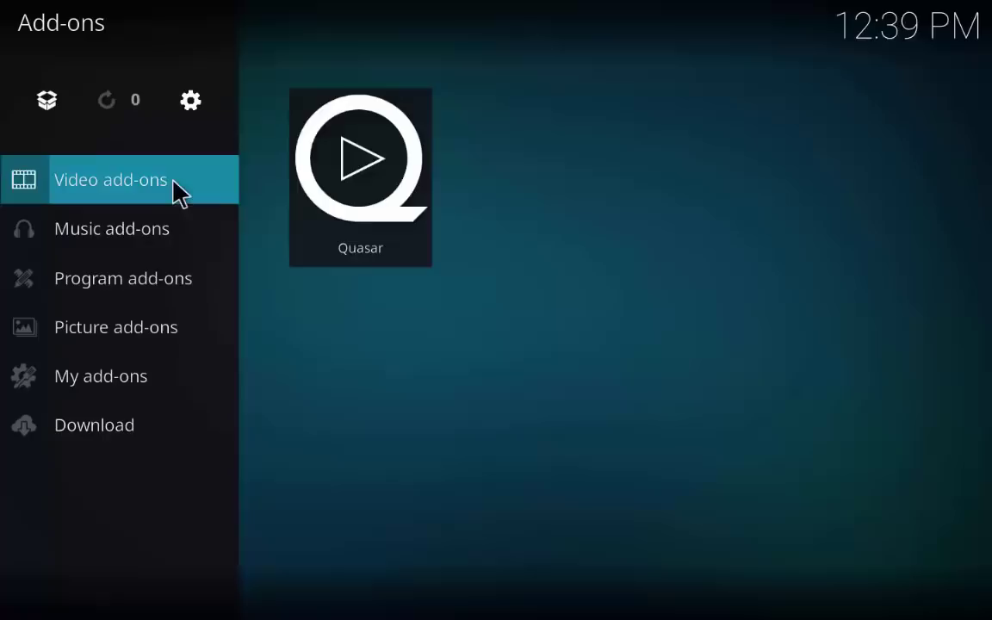
right_click(342, 170)
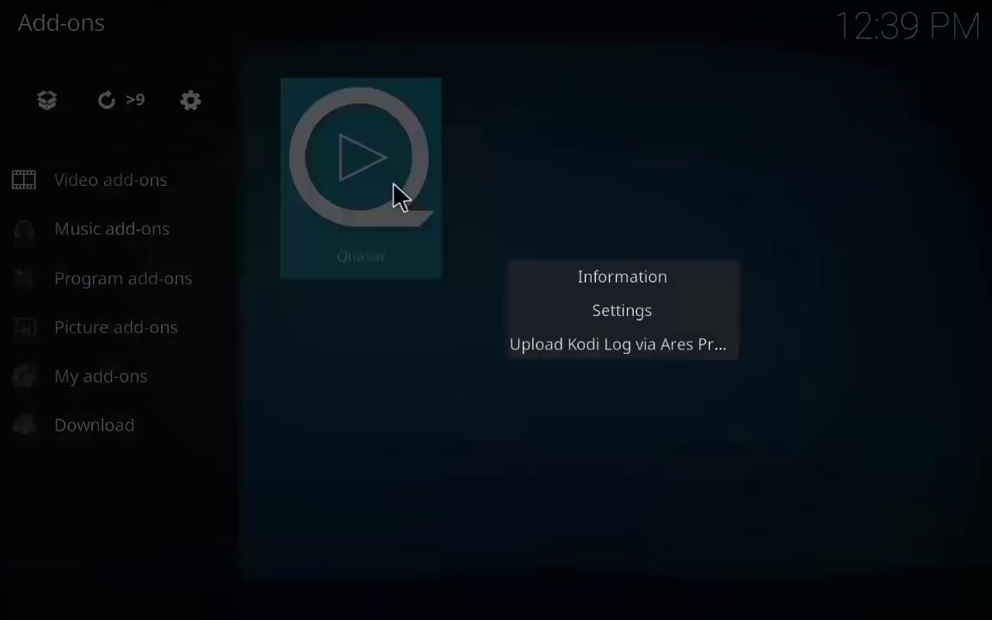
click(602, 315)
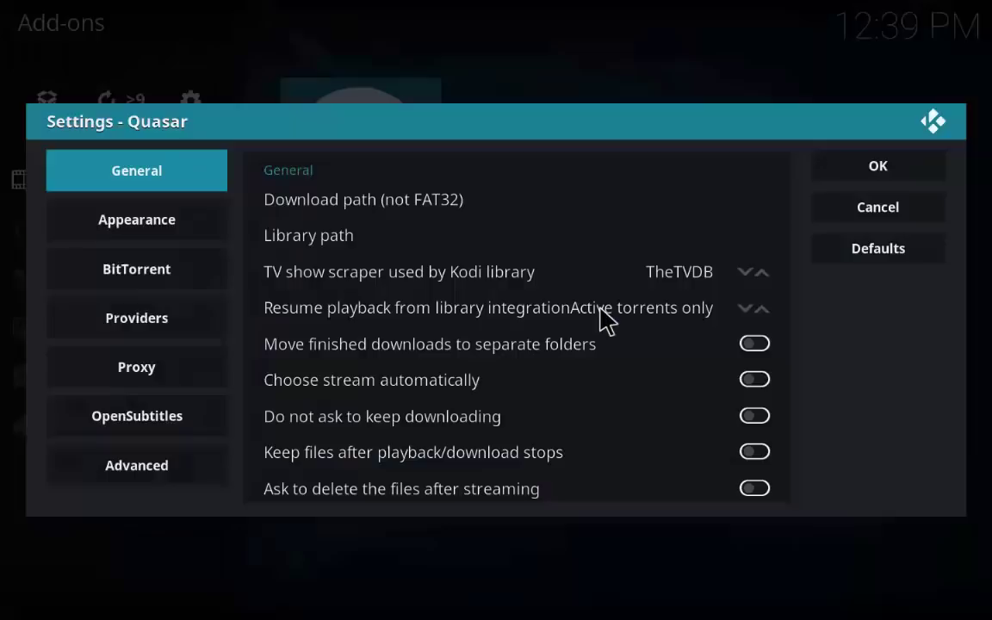
click(556, 210)
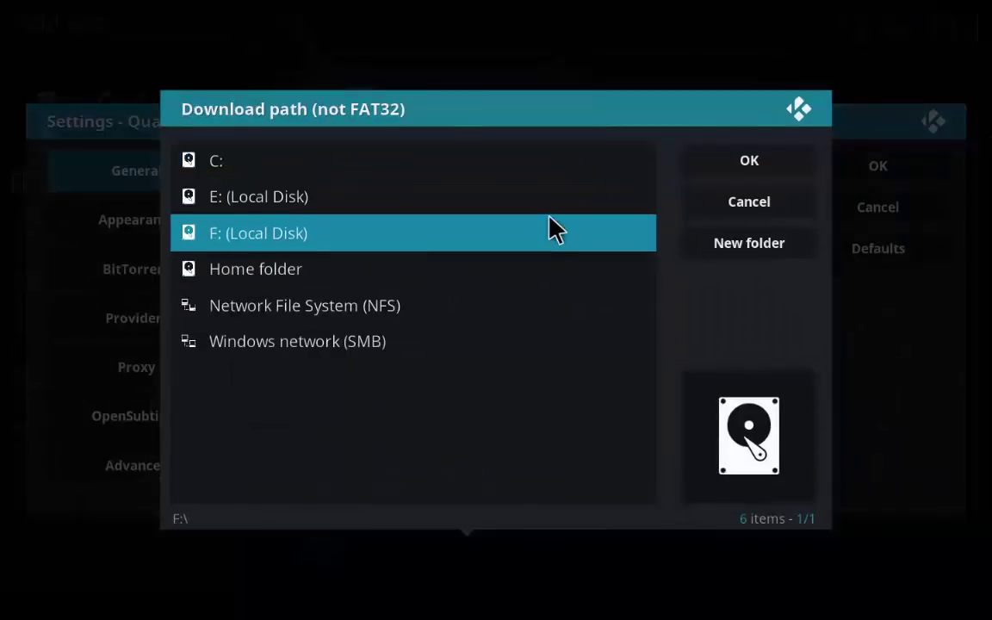
click(555, 215)
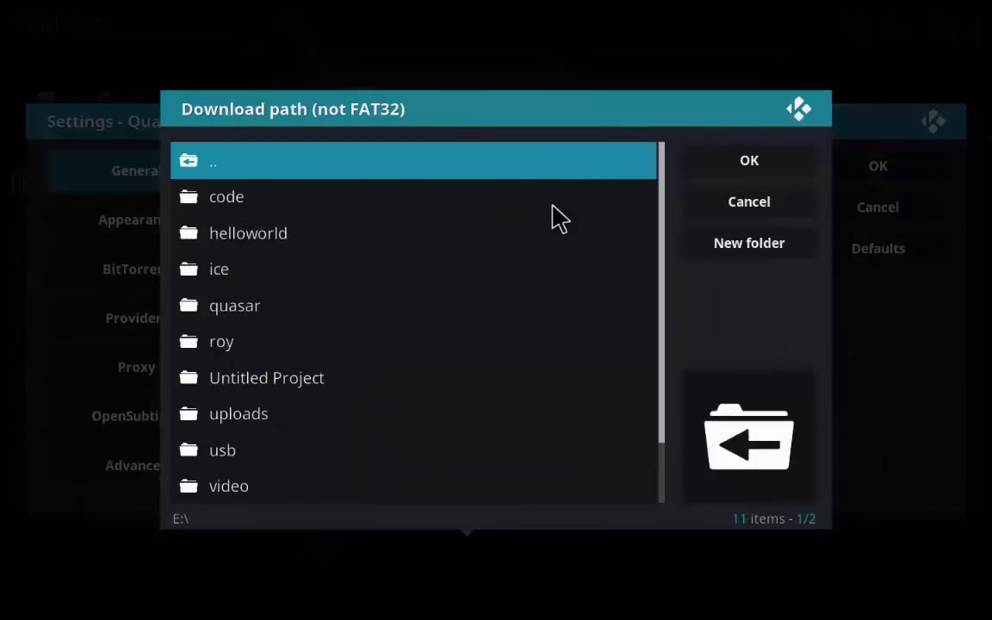
click(754, 164)
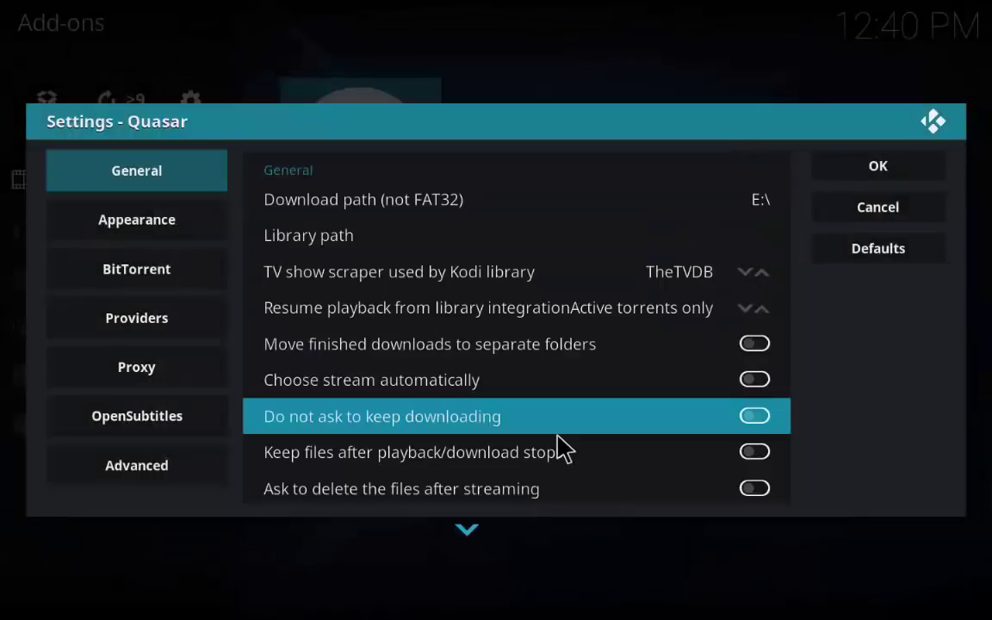
Step: Review the remaining Quasar settings, including Appearance, Providers, Proxy and Advanced, and save the configuration
scroll(560, 446, down, 2)
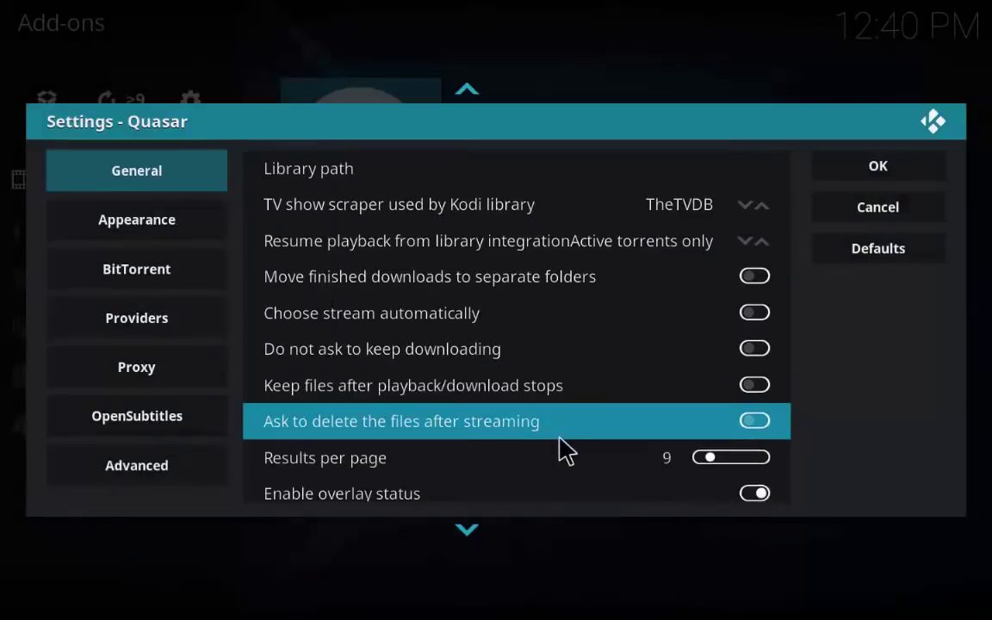
mouse_move(116, 235)
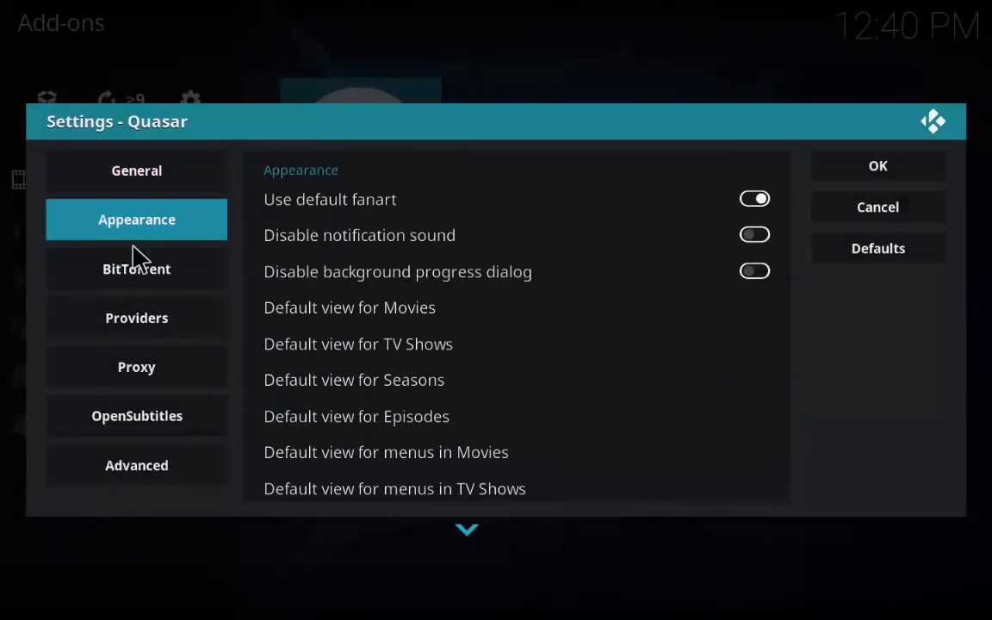
mouse_move(165, 321)
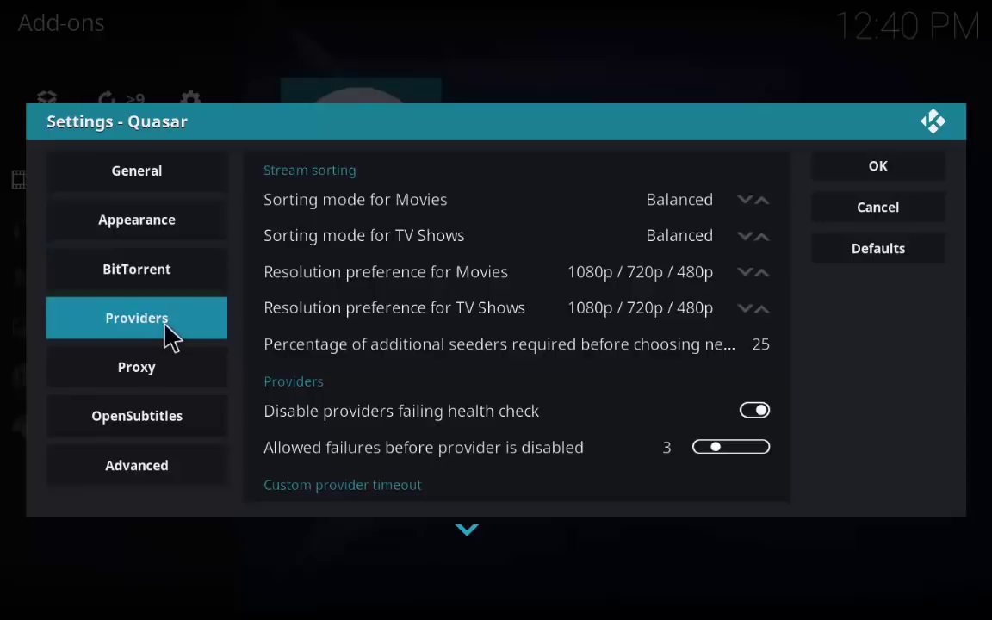
mouse_move(166, 377)
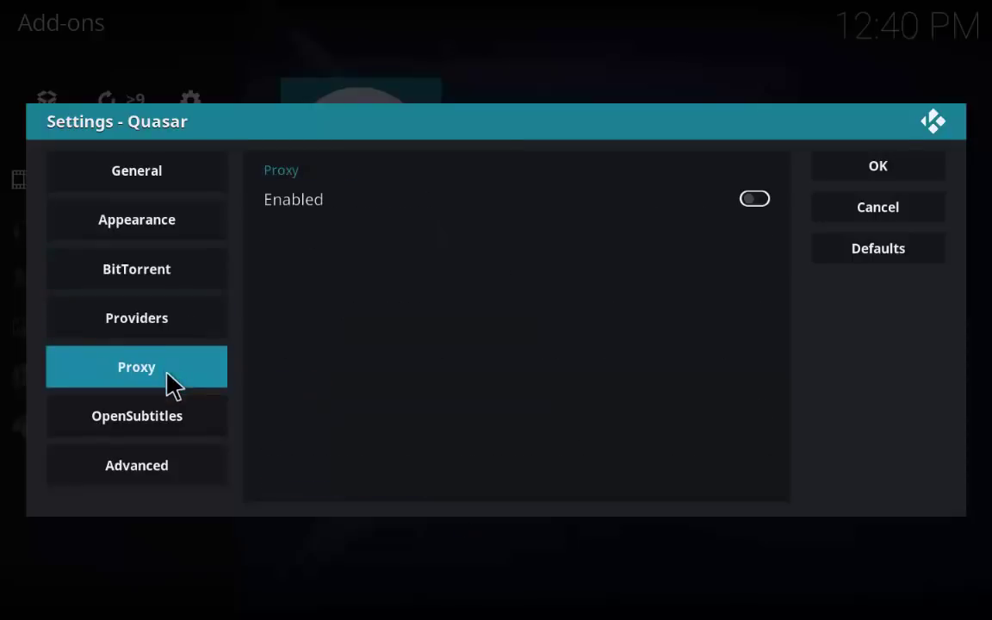
mouse_move(187, 474)
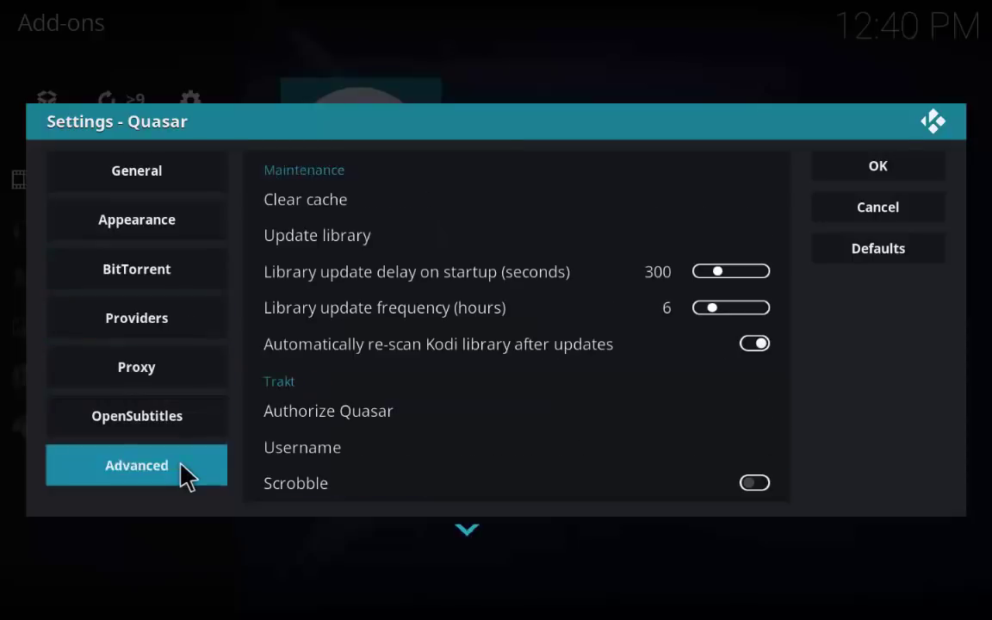
click(884, 171)
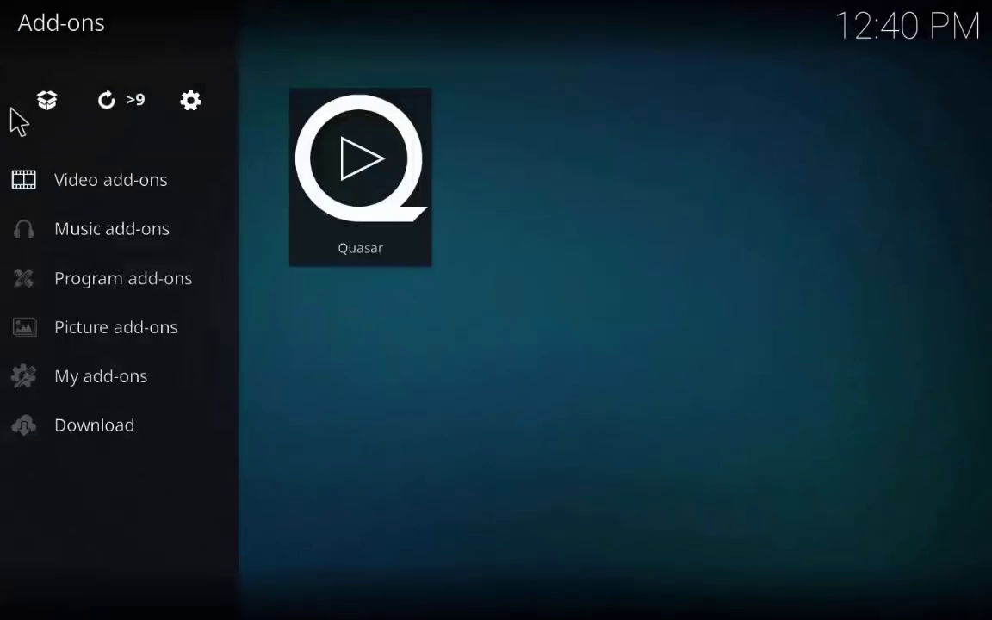
Step: Install the Quasar Burst add-on from script.quasar.burst-0.5.10 (1).zip on drive C: and return to the add-ons overview
click(39, 109)
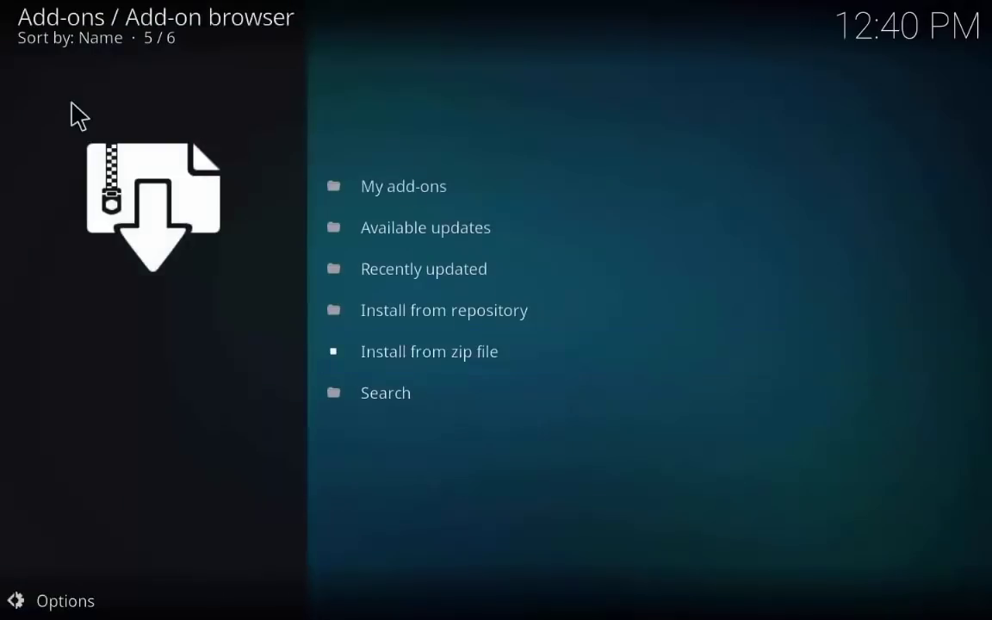
click(485, 361)
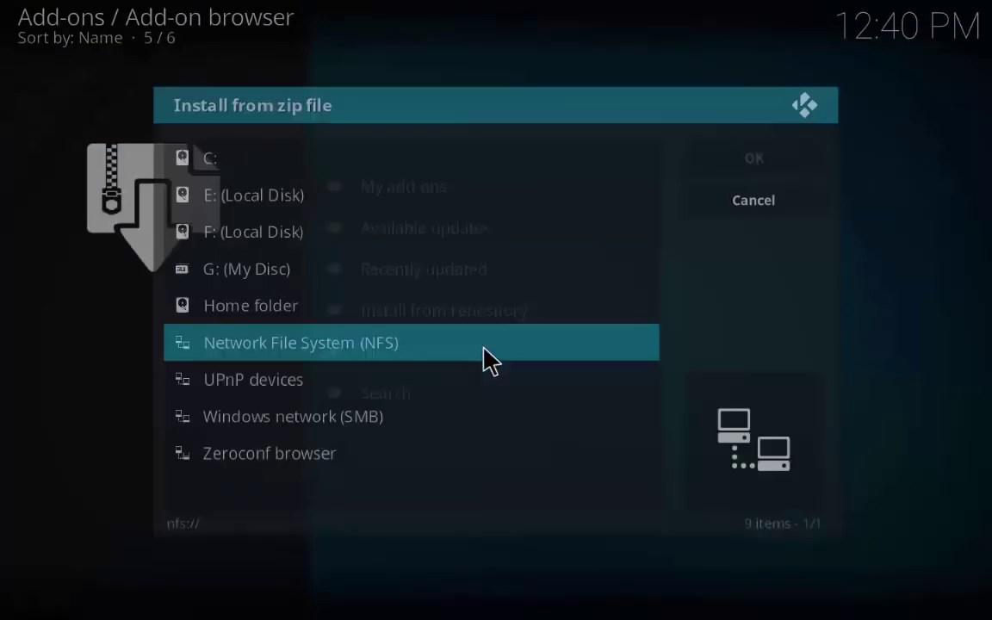
click(436, 184)
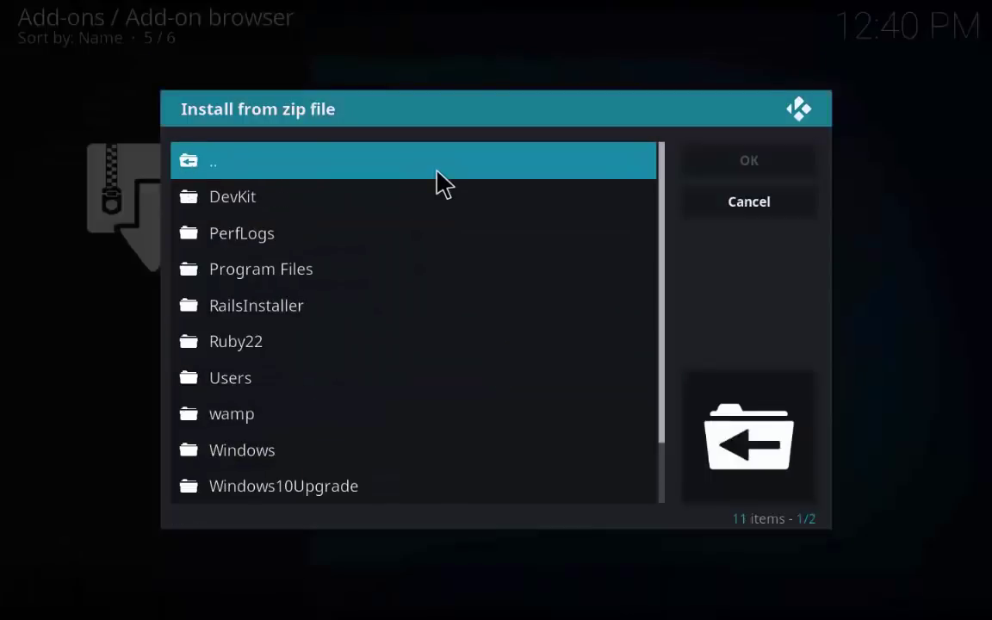
scroll(450, 350, down, 2)
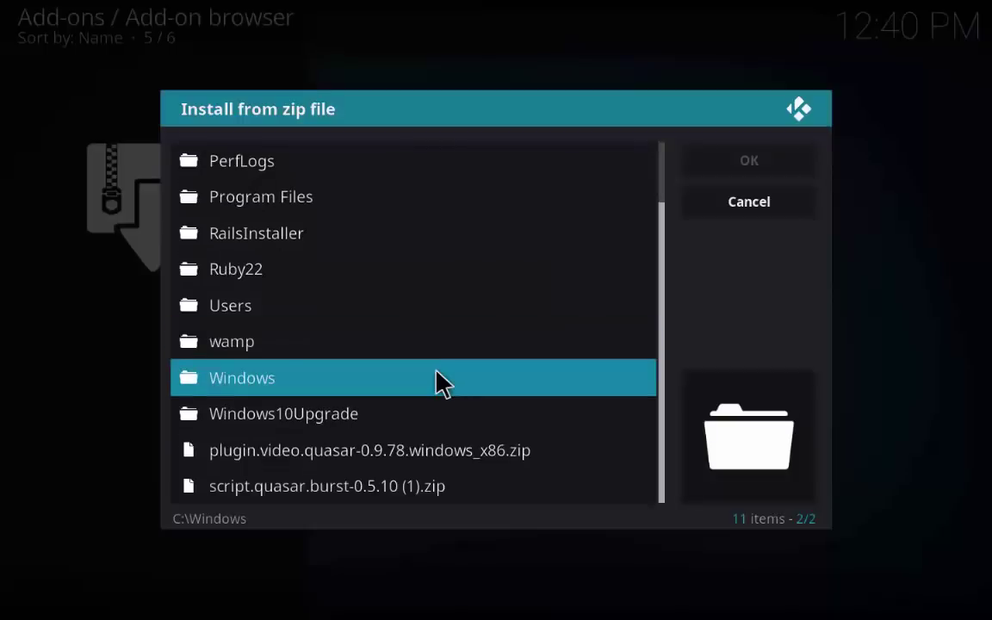
click(412, 491)
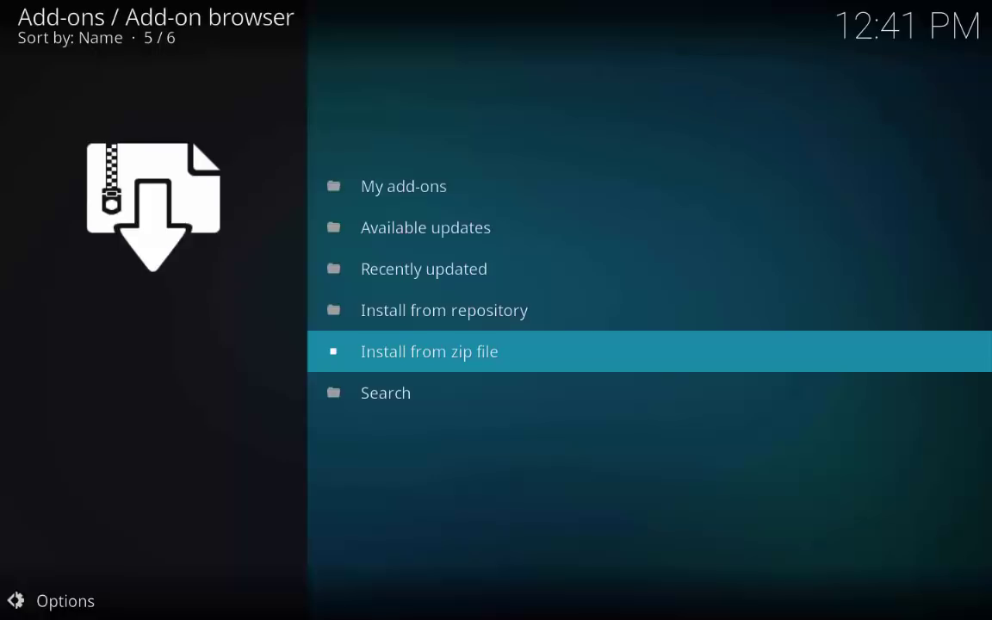
key(Escape)
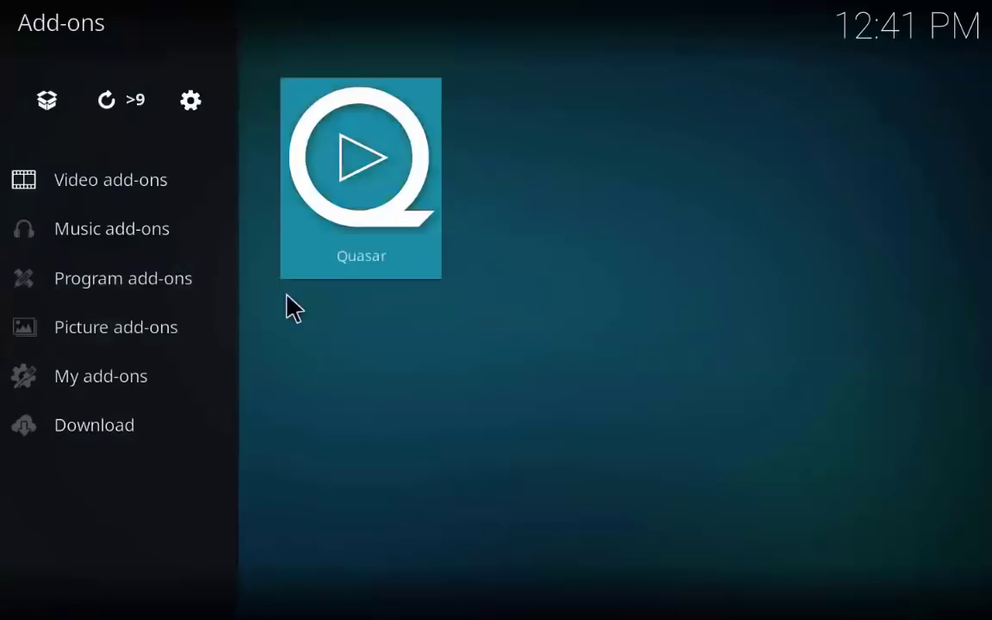
Step: Open the settings of the Quasar Burst program add-on and enable The Pirate Bay as a public tracker provider
mouse_move(170, 281)
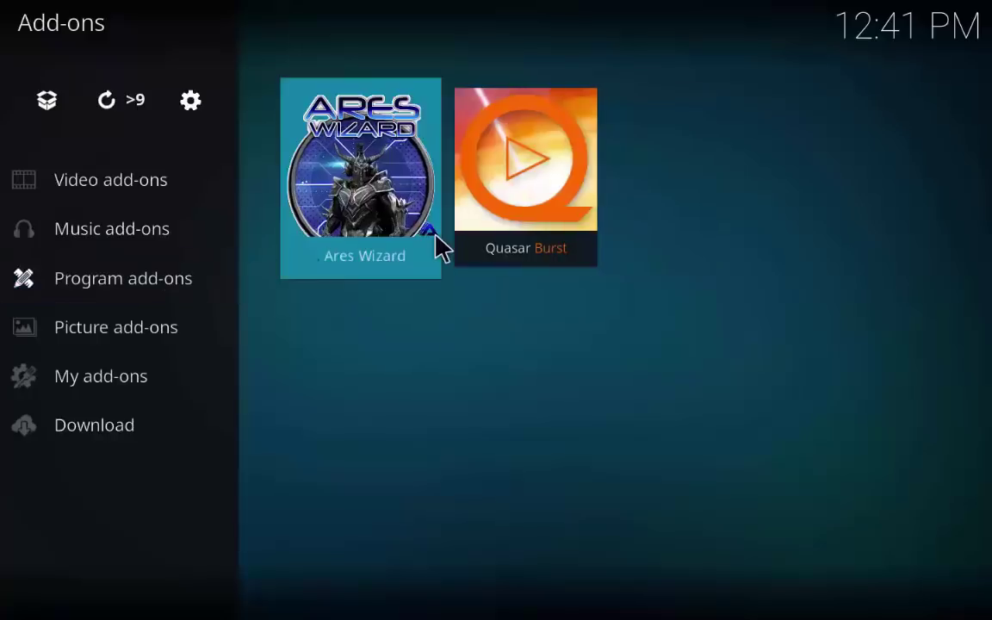
right_click(539, 206)
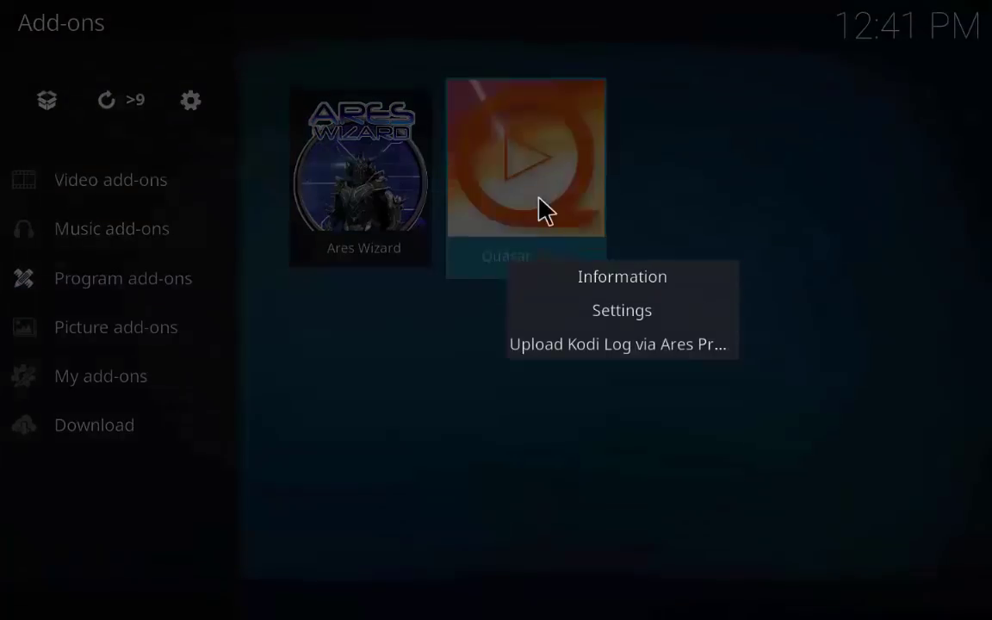
click(597, 312)
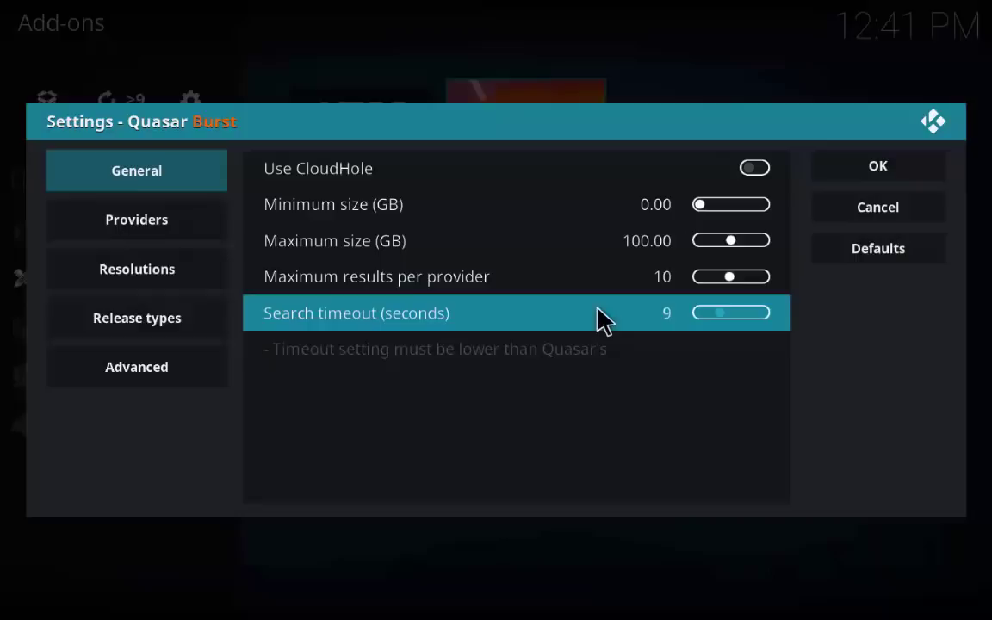
mouse_move(149, 239)
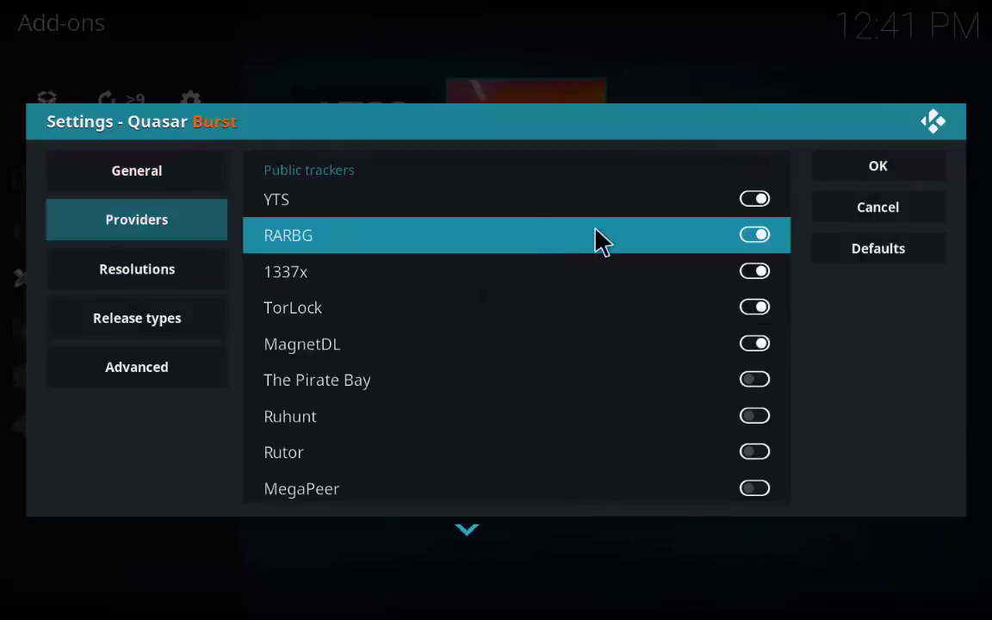
click(756, 380)
Step: Examine the remaining public trackers and the start of the private trackers in the Quasar Burst provider list
scroll(670, 388, down, 2)
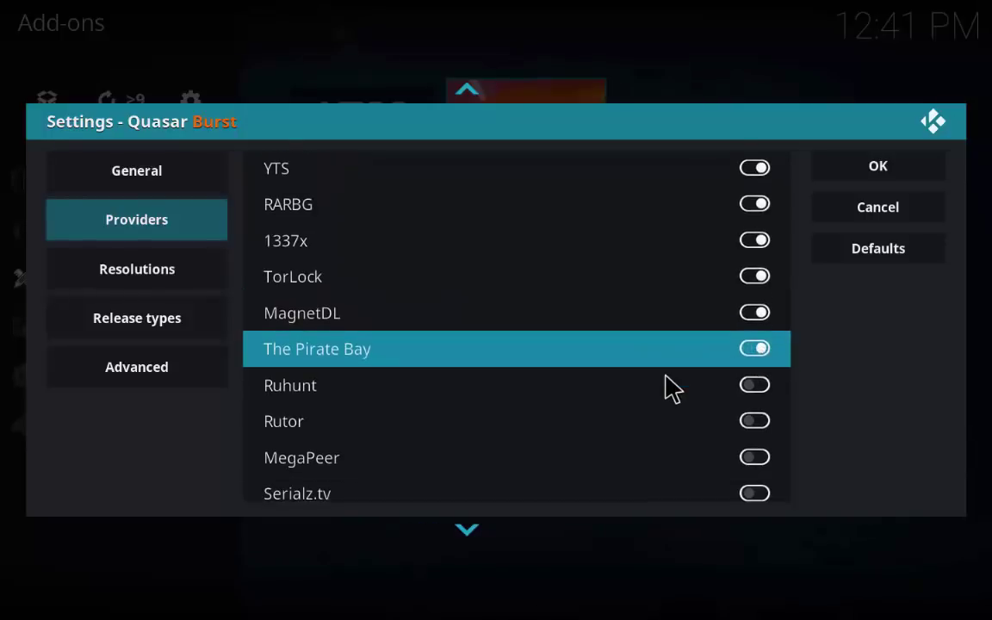
scroll(670, 387, down, 1)
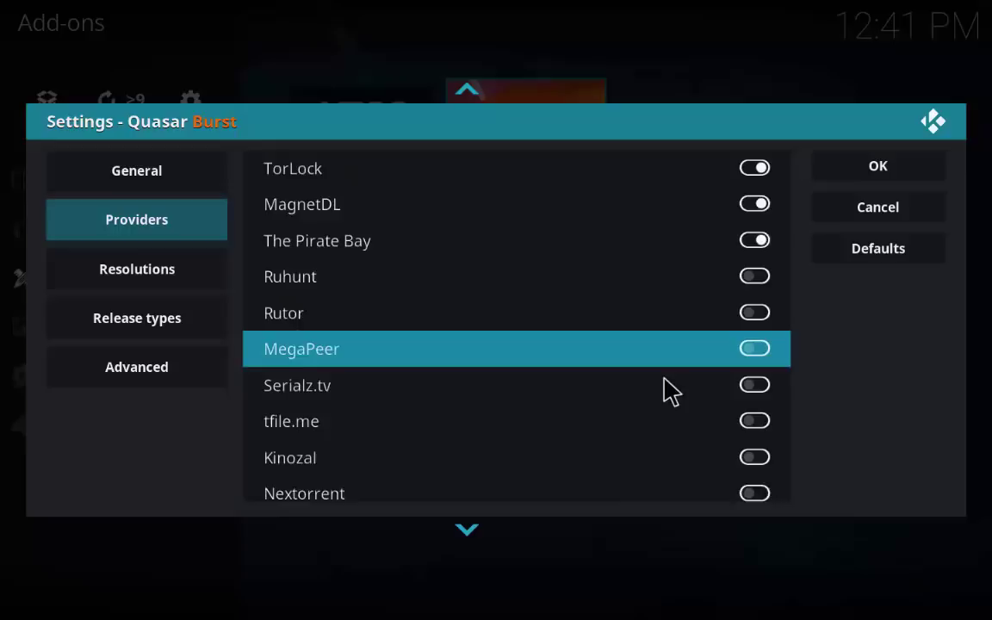
scroll(672, 392, down, 6)
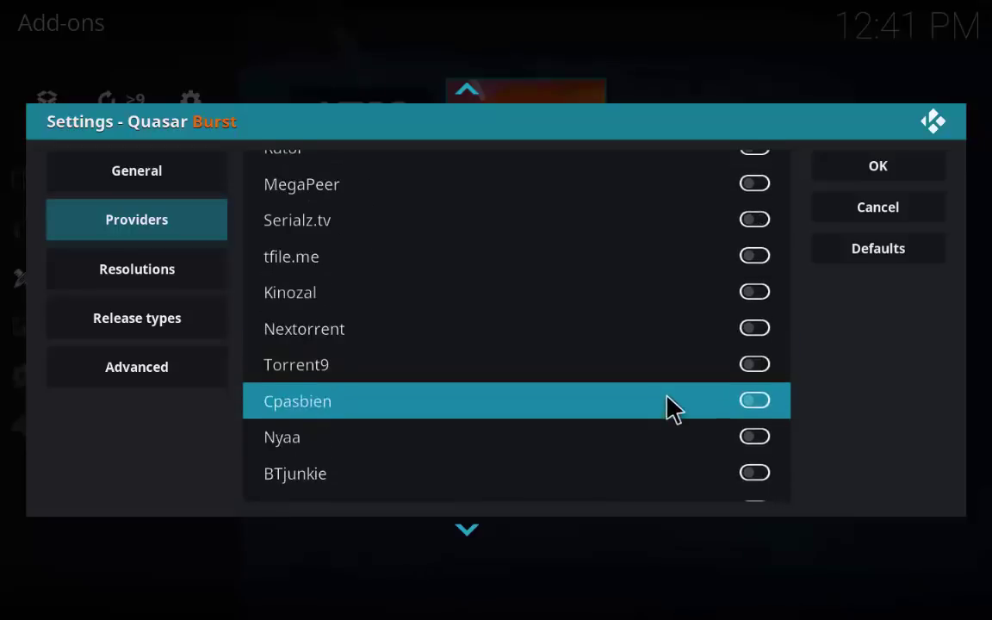
scroll(670, 398, down, 3)
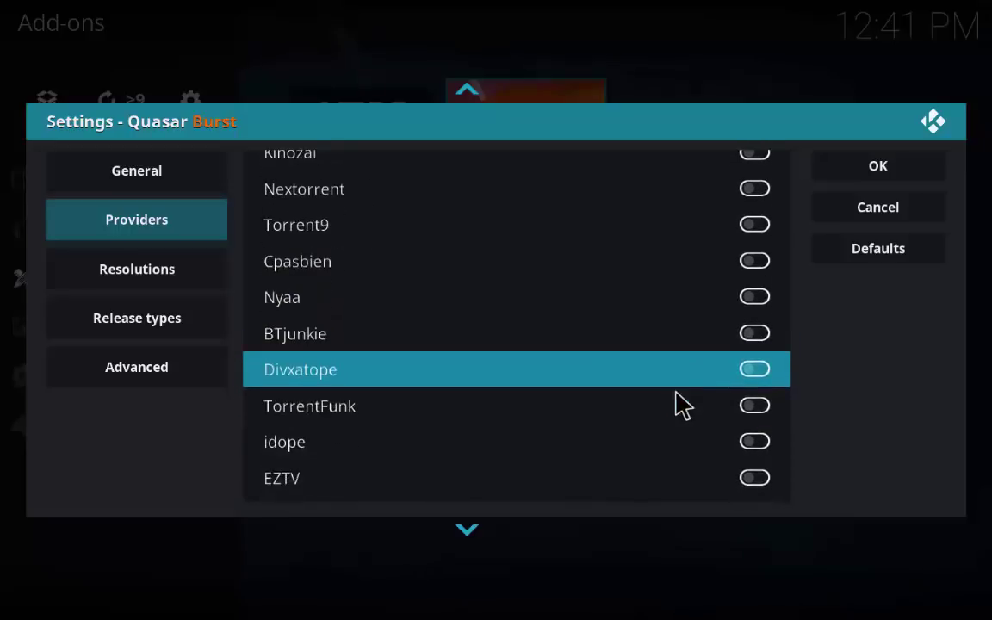
scroll(681, 405, down, 5)
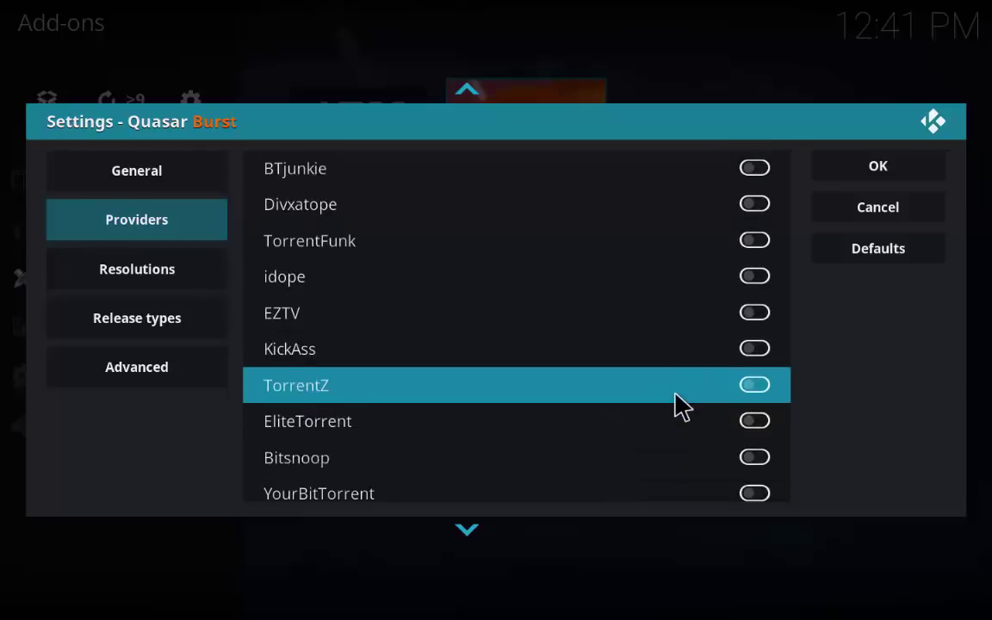
scroll(680, 405, down, 5)
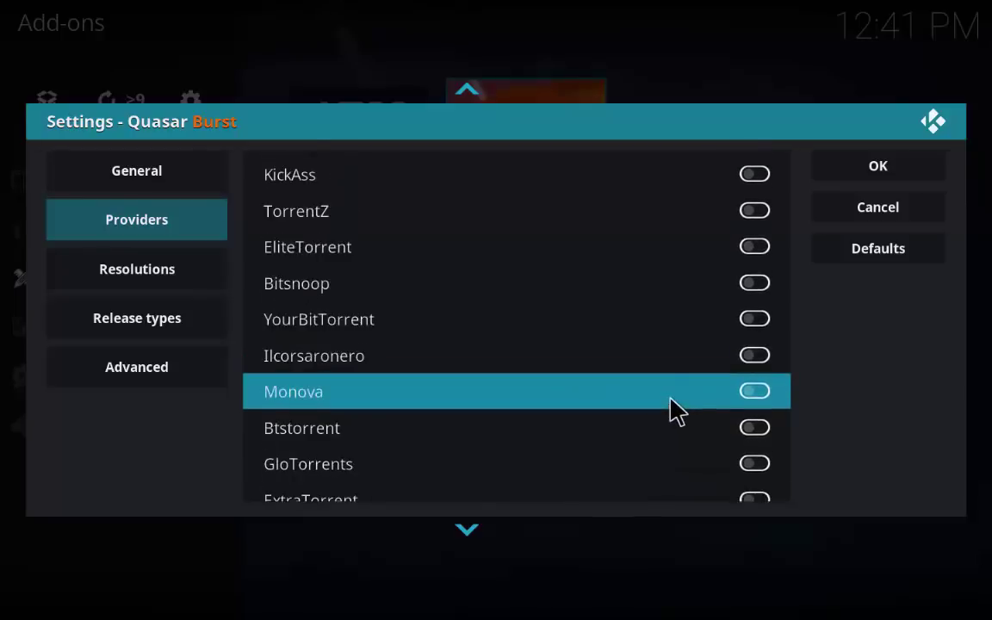
scroll(676, 411, down, 5)
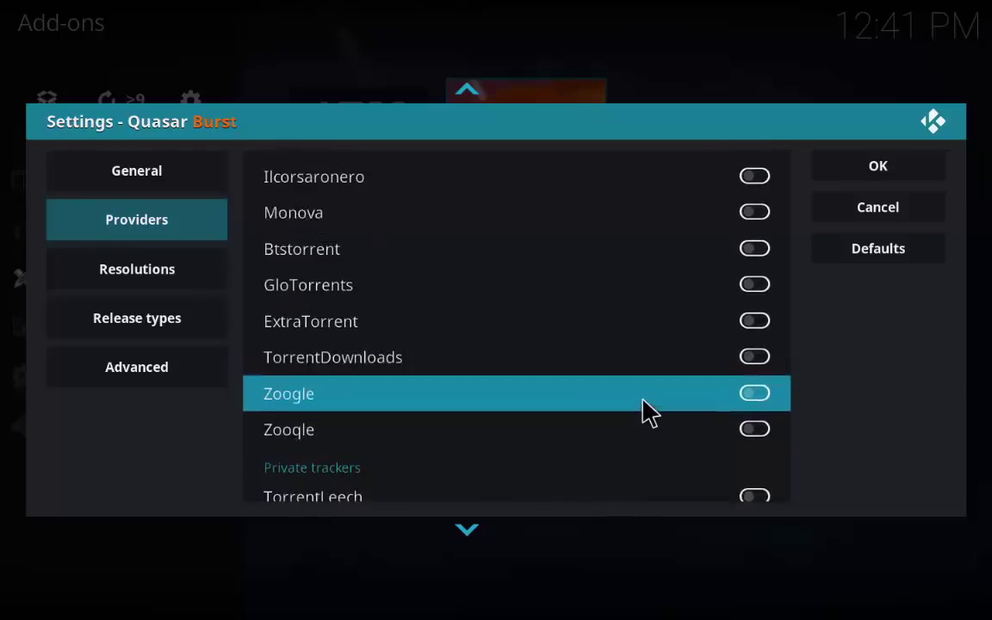
scroll(644, 411, down, 1)
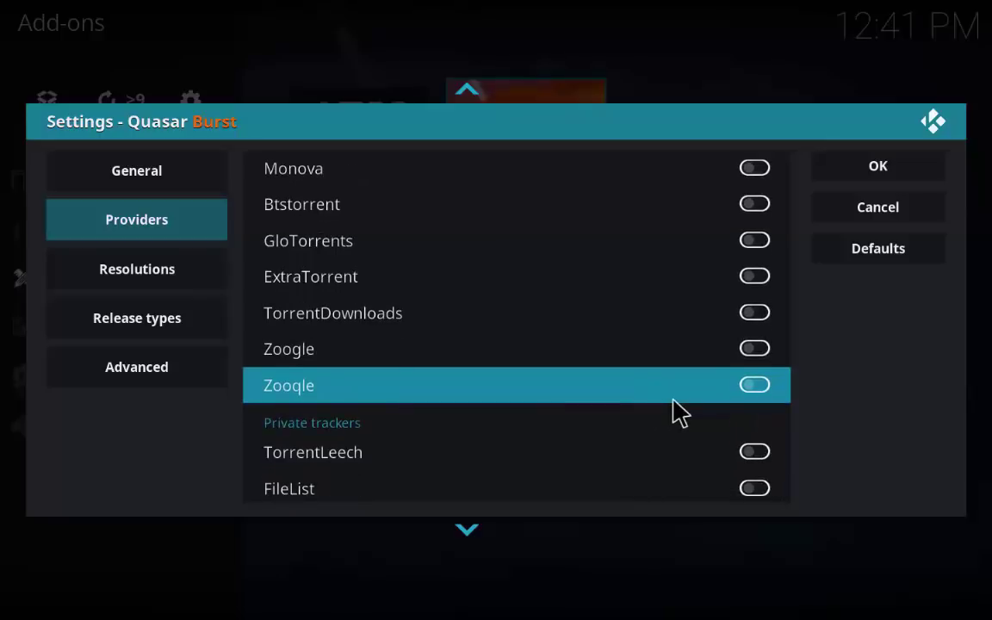
scroll(651, 410, down, 1)
Step: Review the Resolutions, Release types and Advanced settings of Quasar Burst and save the configuration
mouse_move(165, 285)
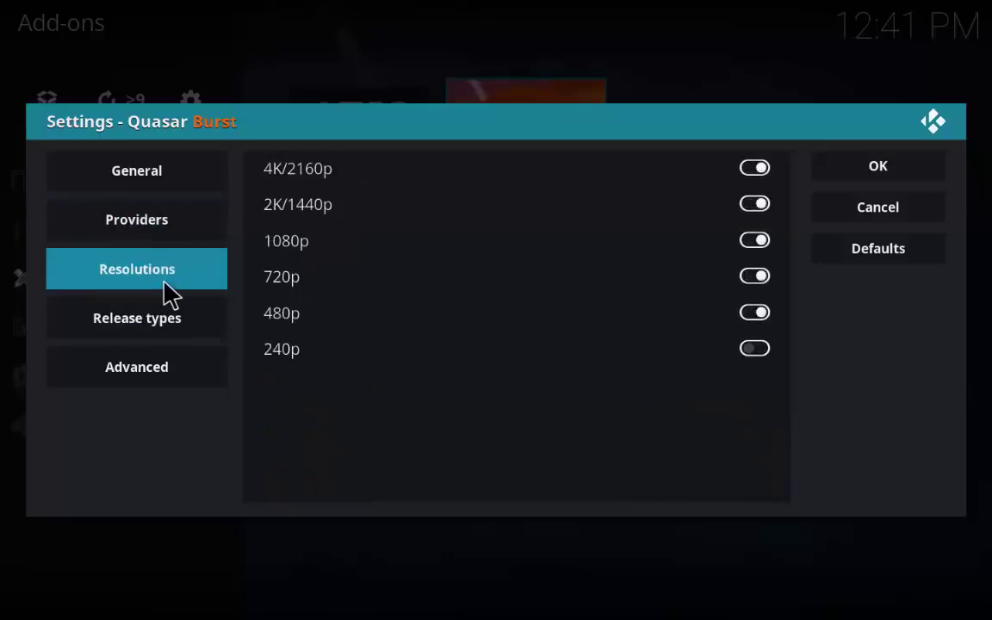
mouse_move(181, 325)
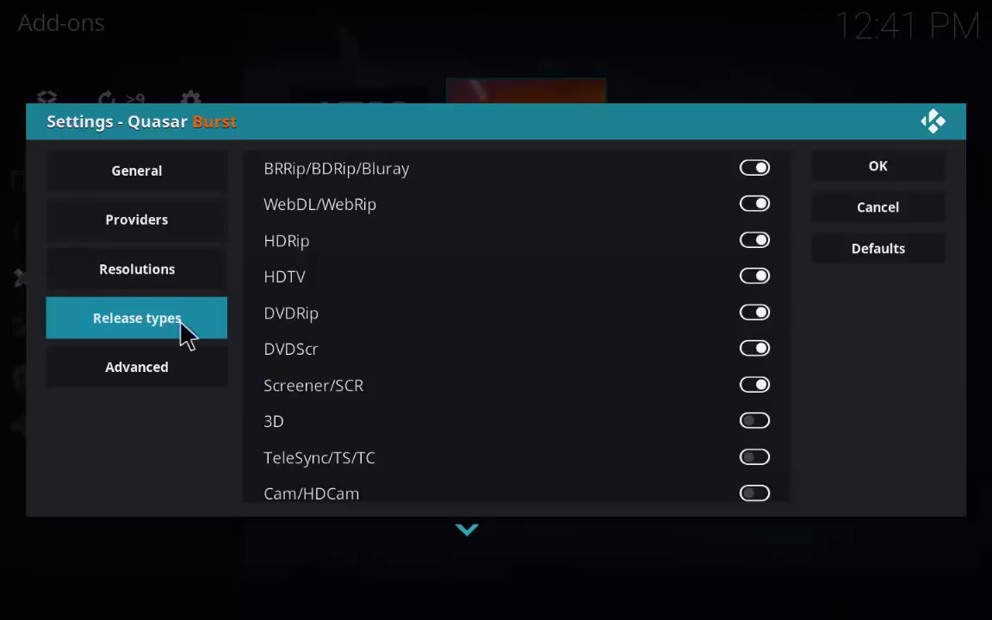
mouse_move(185, 373)
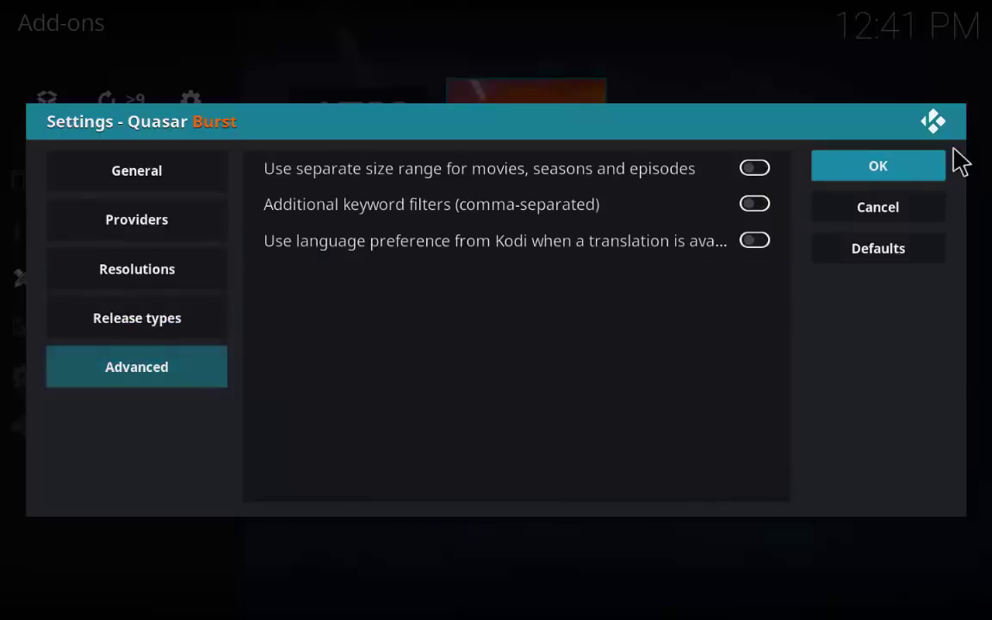
click(931, 171)
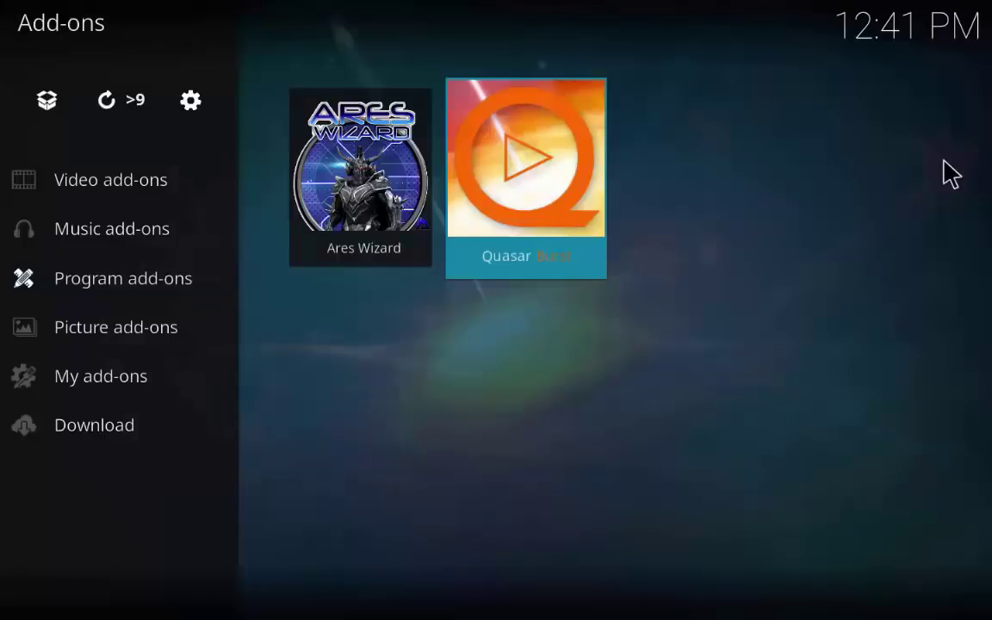
Step: Return to the home screen and bring up the power options
click(69, 22)
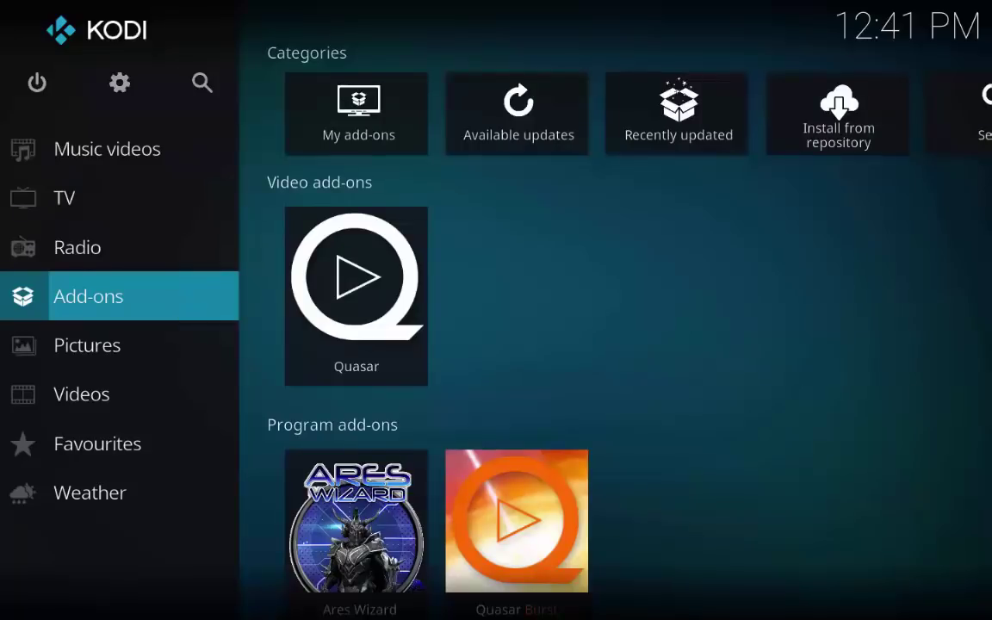
click(37, 86)
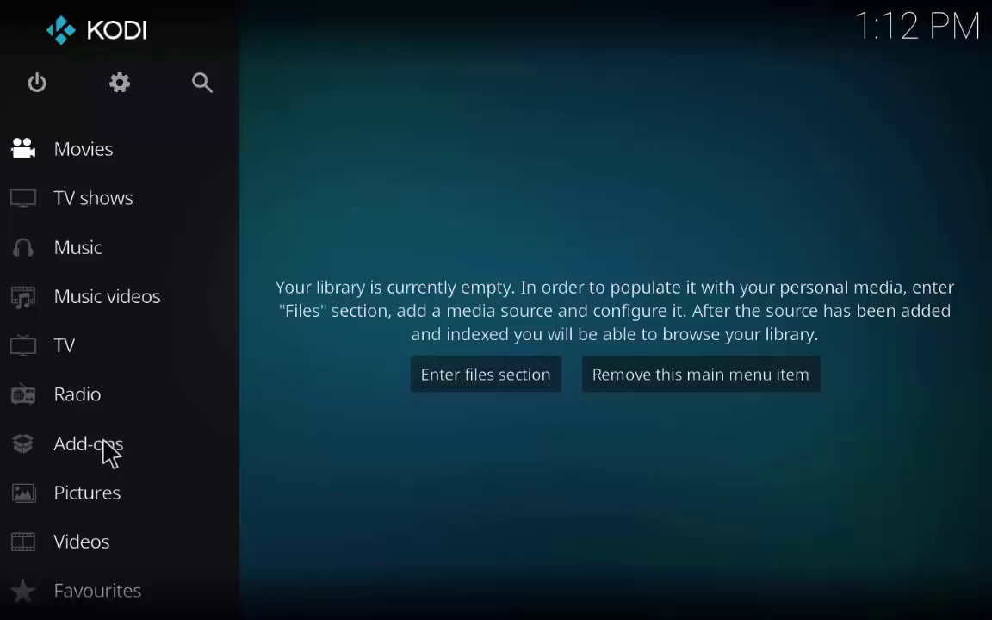
Step: Launch the Quasar video add-on from its information page and check the status of its Quasar Burst provider
click(103, 444)
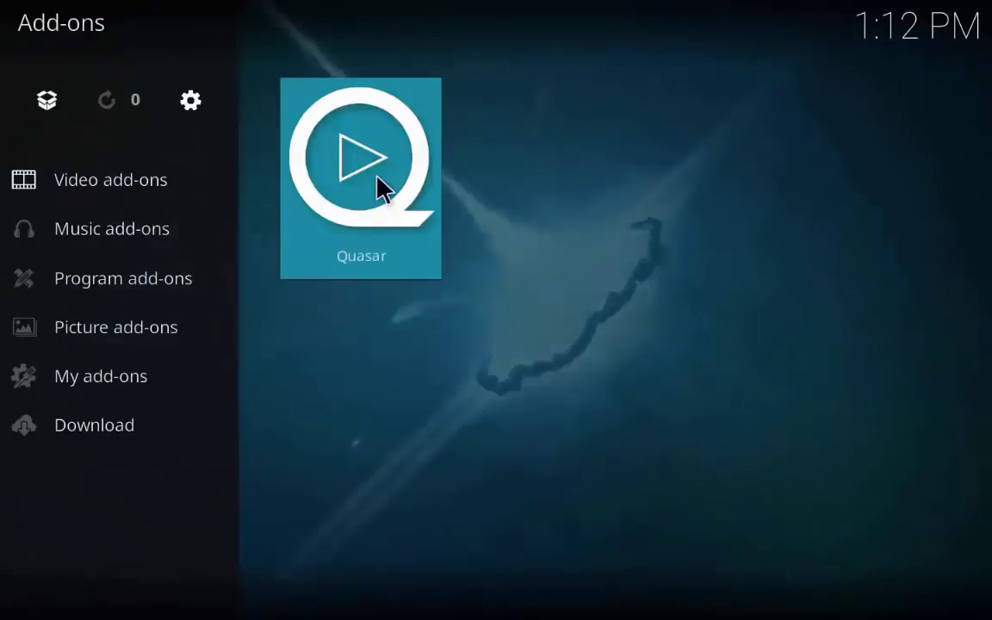
right_click(378, 177)
click(675, 280)
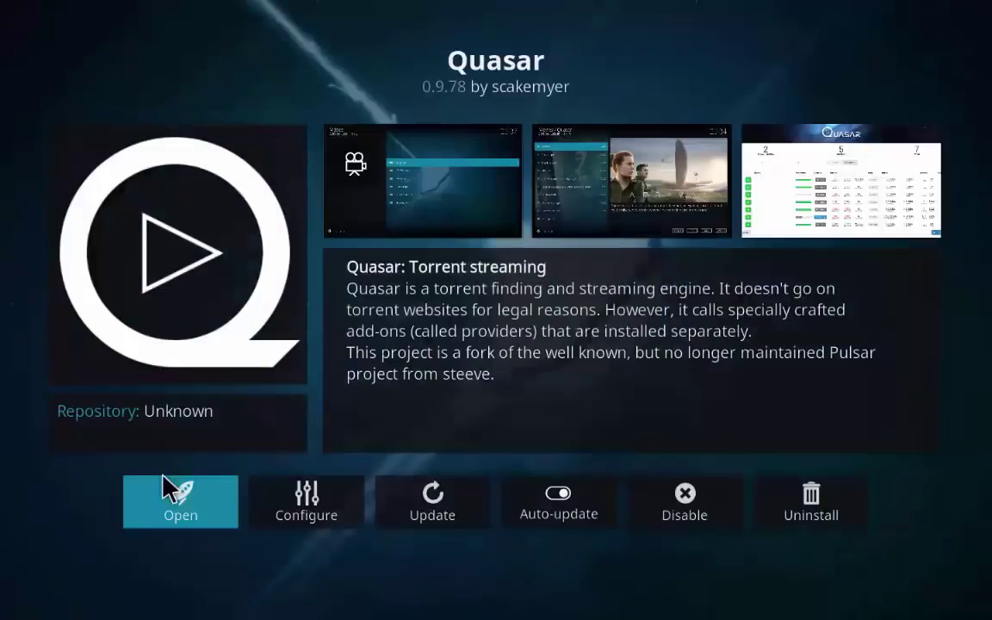
click(156, 497)
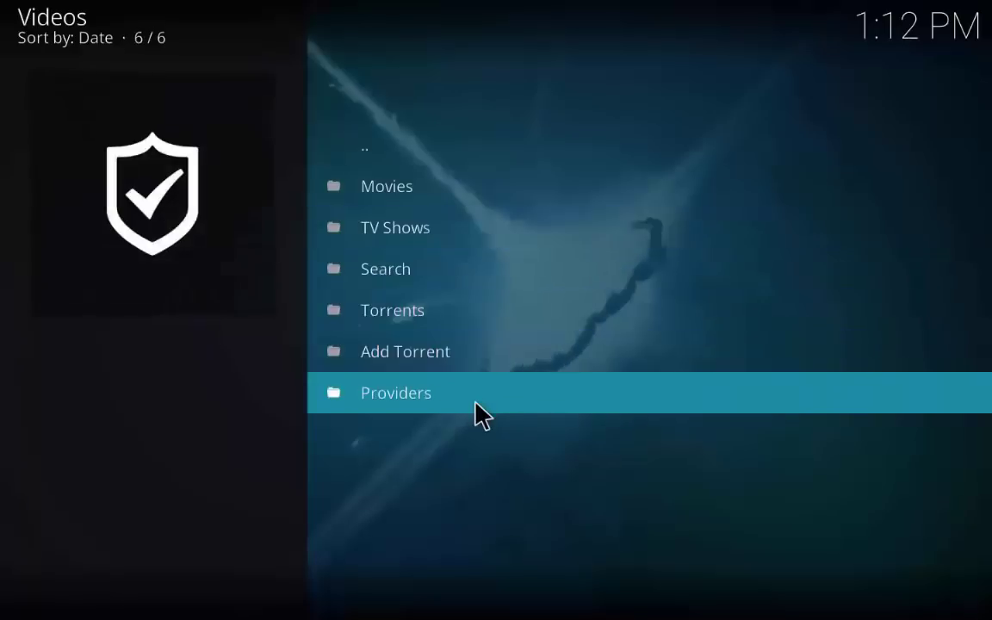
click(476, 402)
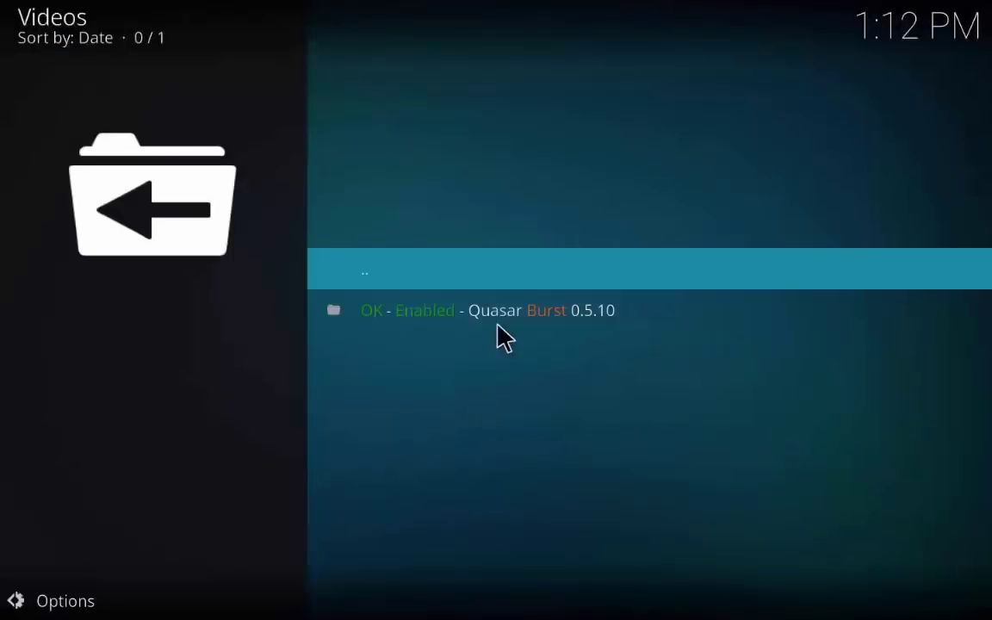
click(443, 281)
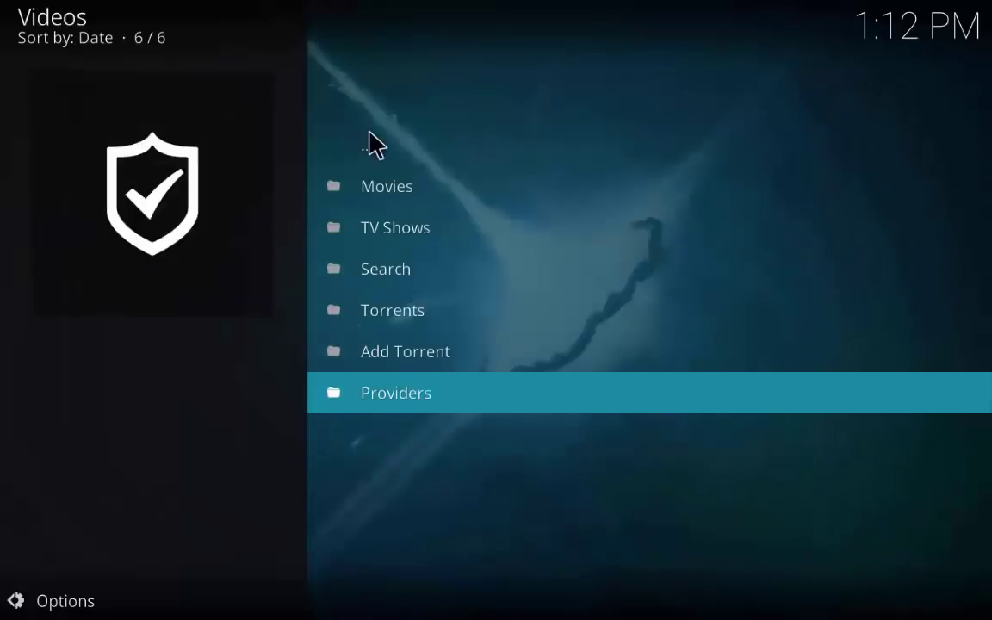
Step: Browse the Trending and Most Popular movie lists in Quasar and return to its main list
click(412, 194)
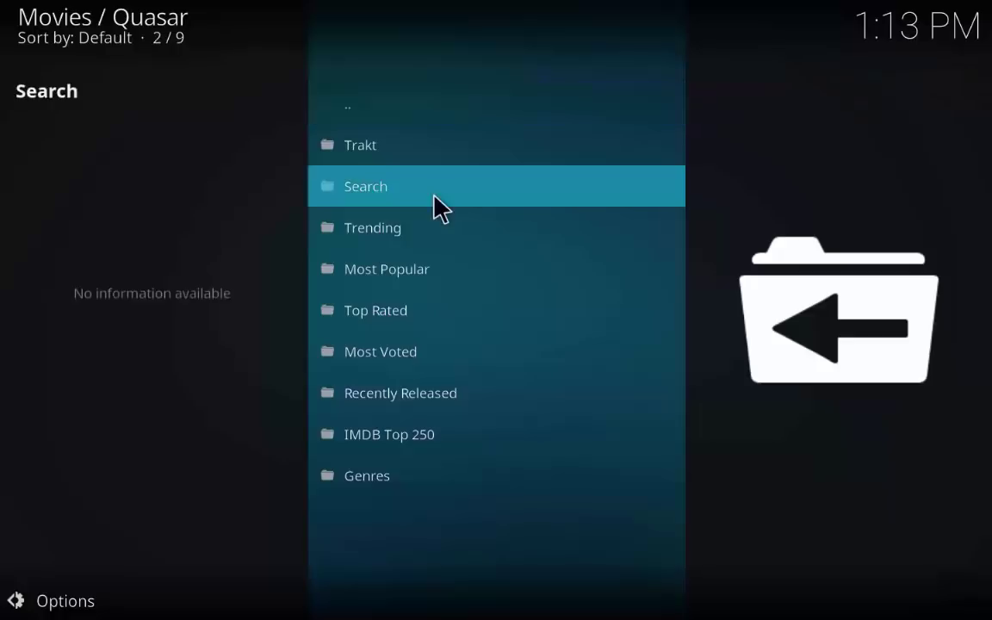
click(602, 249)
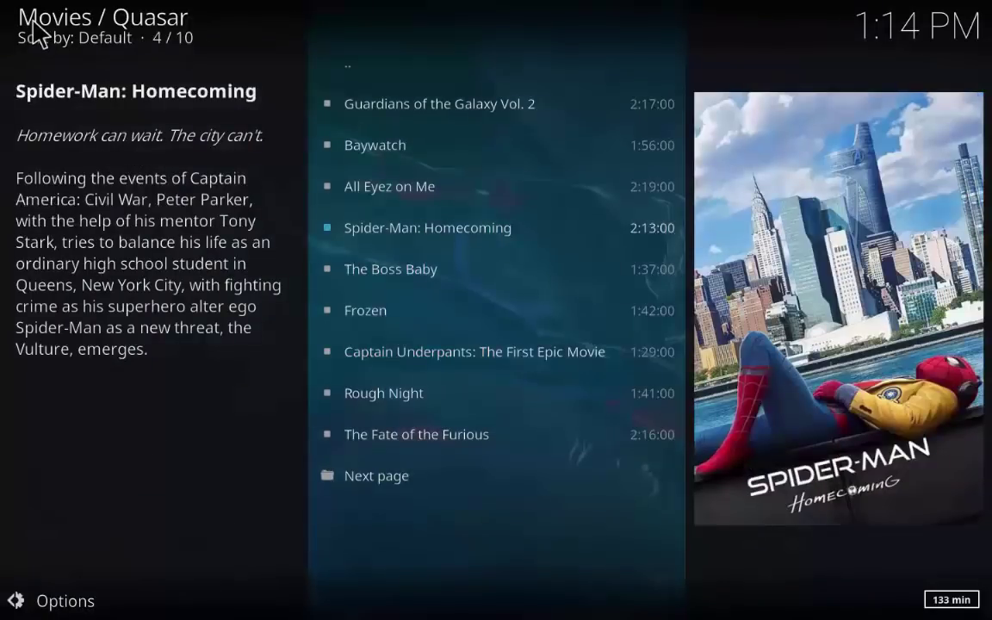
right_click(33, 24)
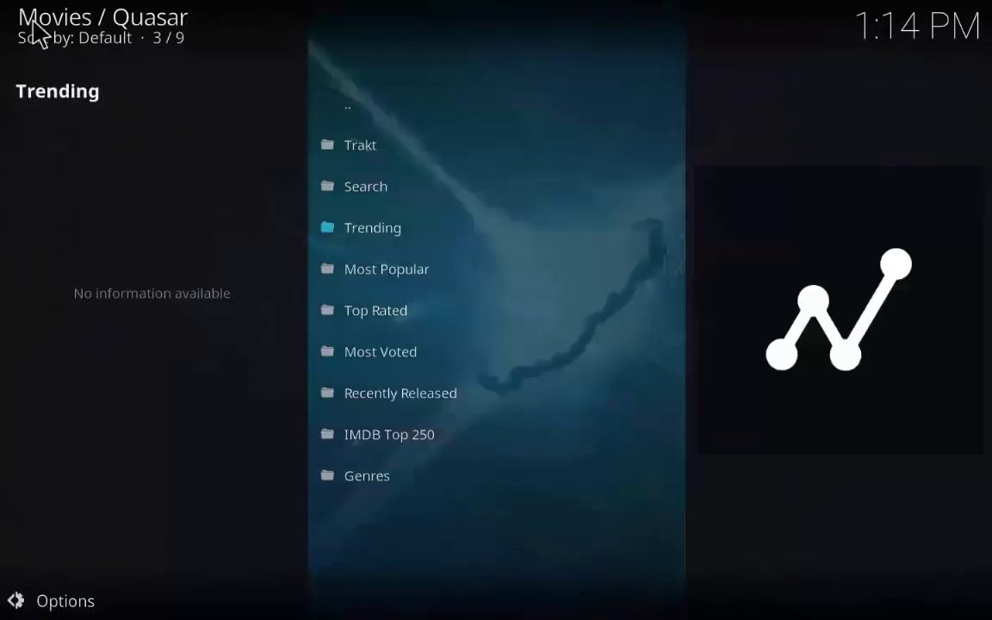
click(431, 276)
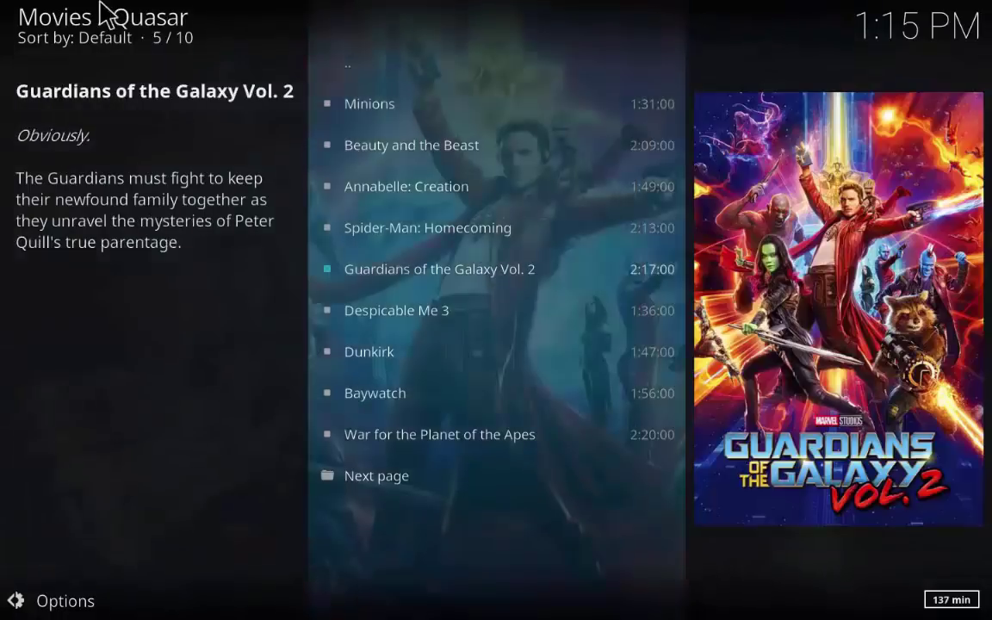
click(74, 22)
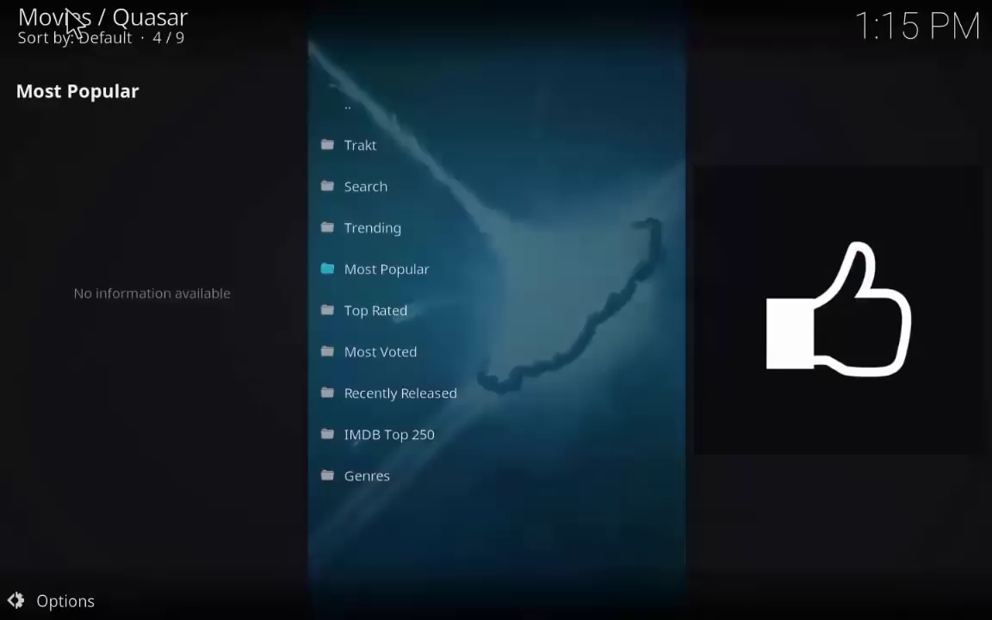
click(67, 12)
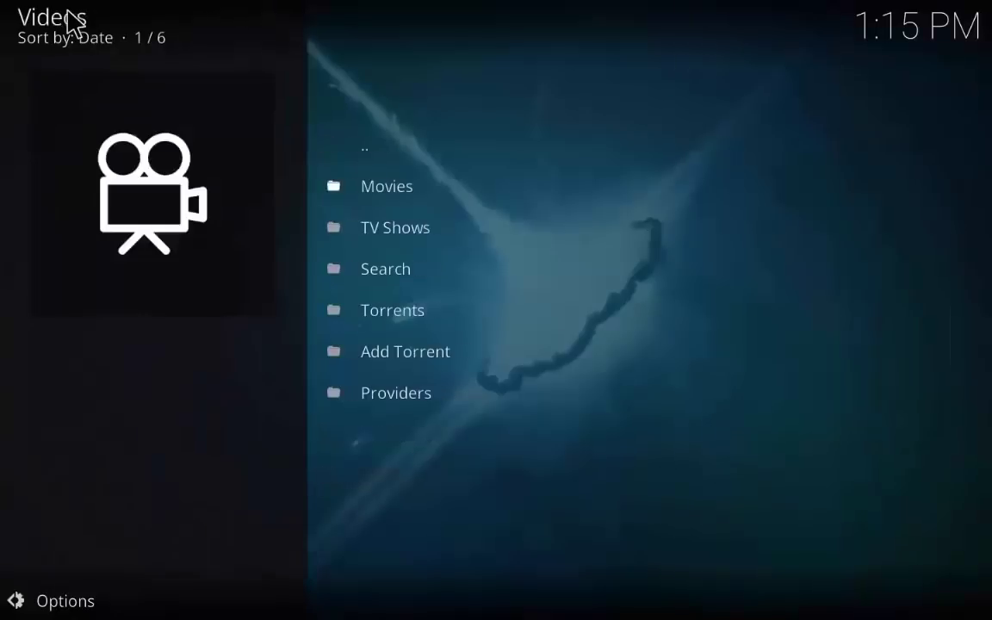
Step: Open the list of most popular TV shows in Quasar
click(387, 235)
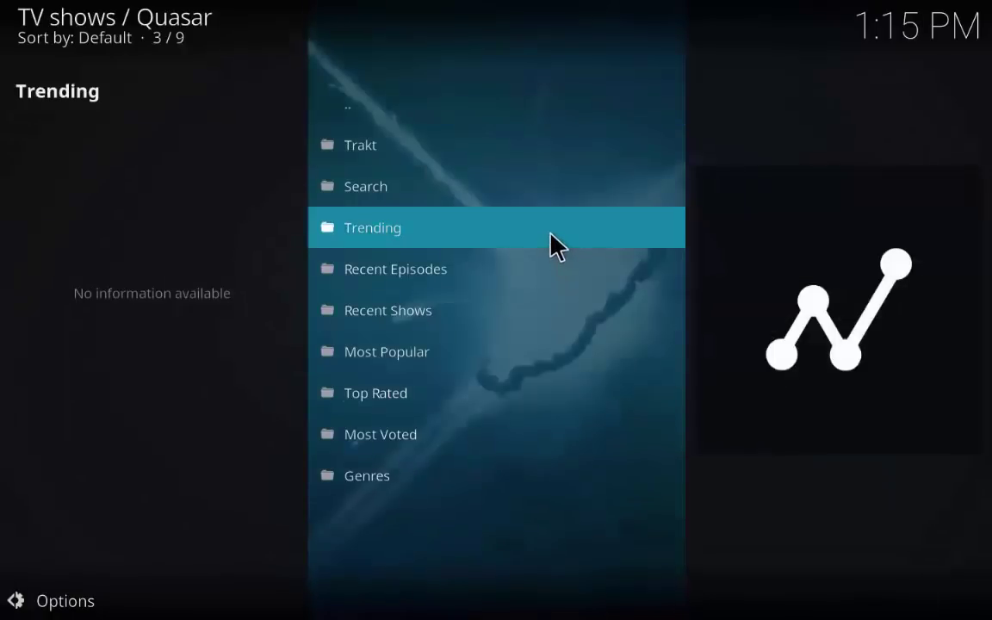
click(524, 352)
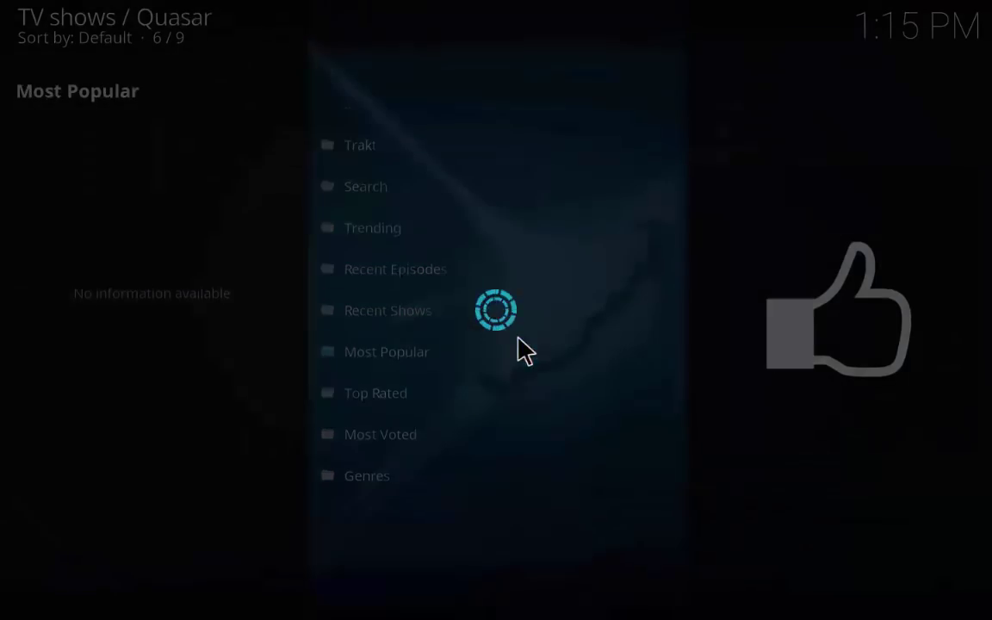